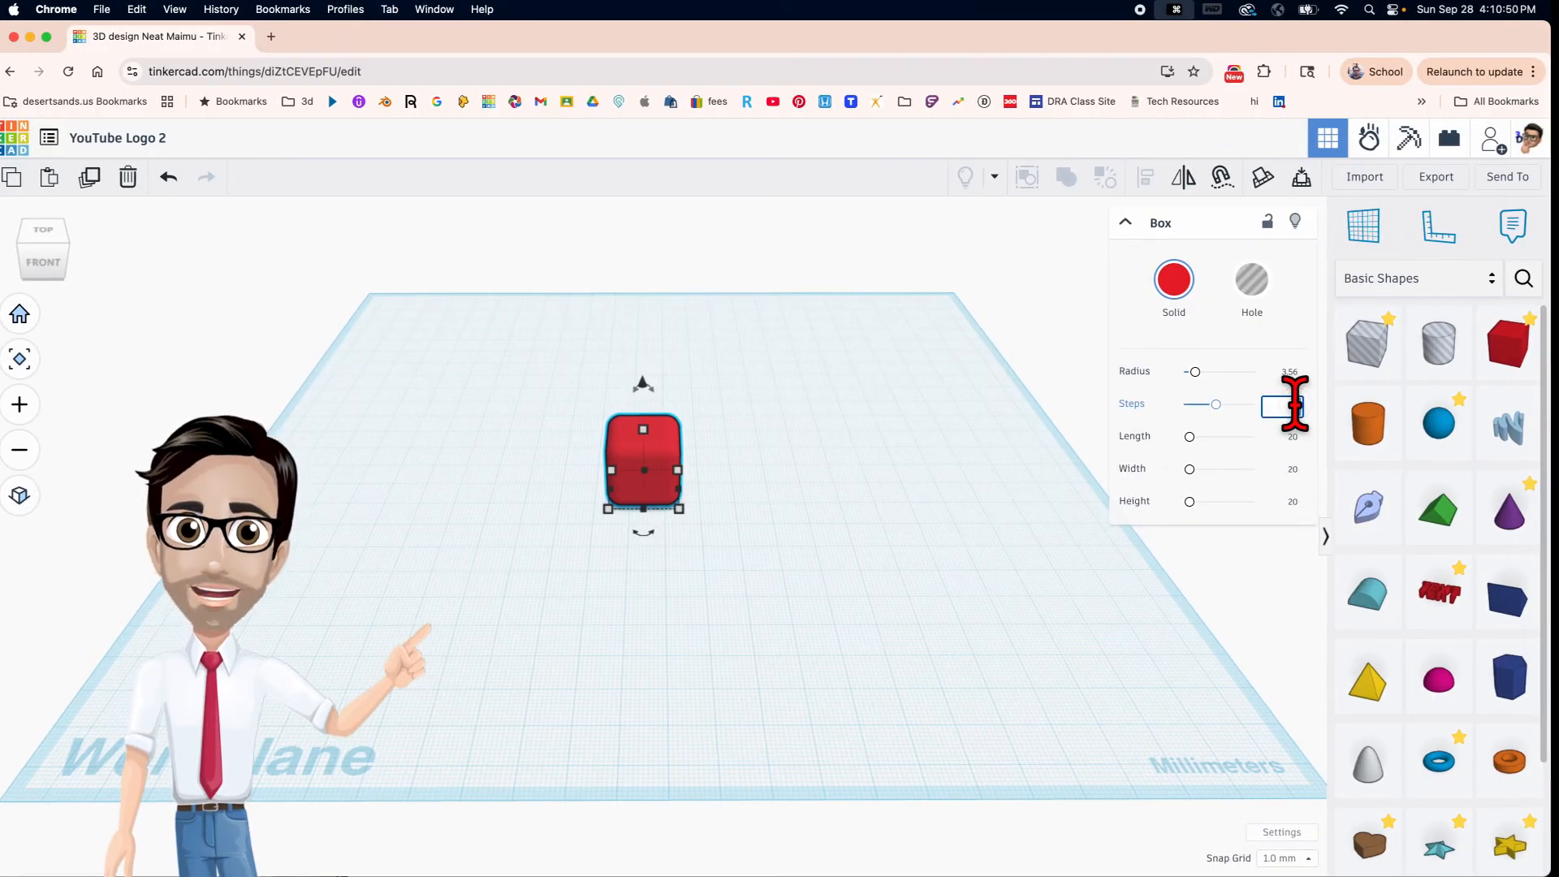
# Set the red box's edge steps to 16 and its size along the front edge to 112 mm.
pyautogui.write('16')
pyautogui.press('Return')
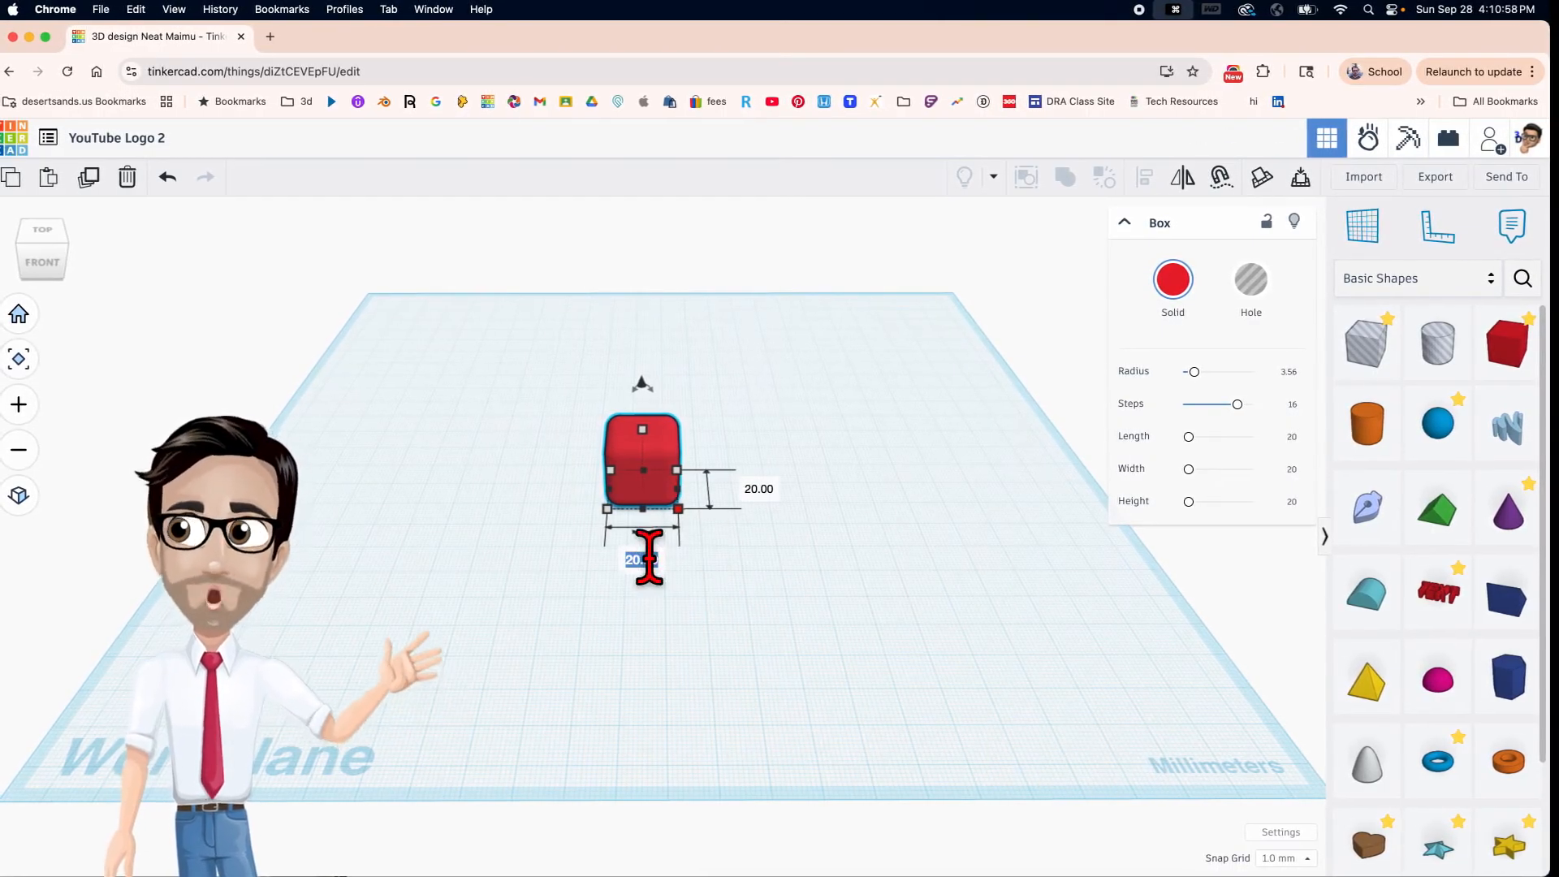
pyautogui.write('2')
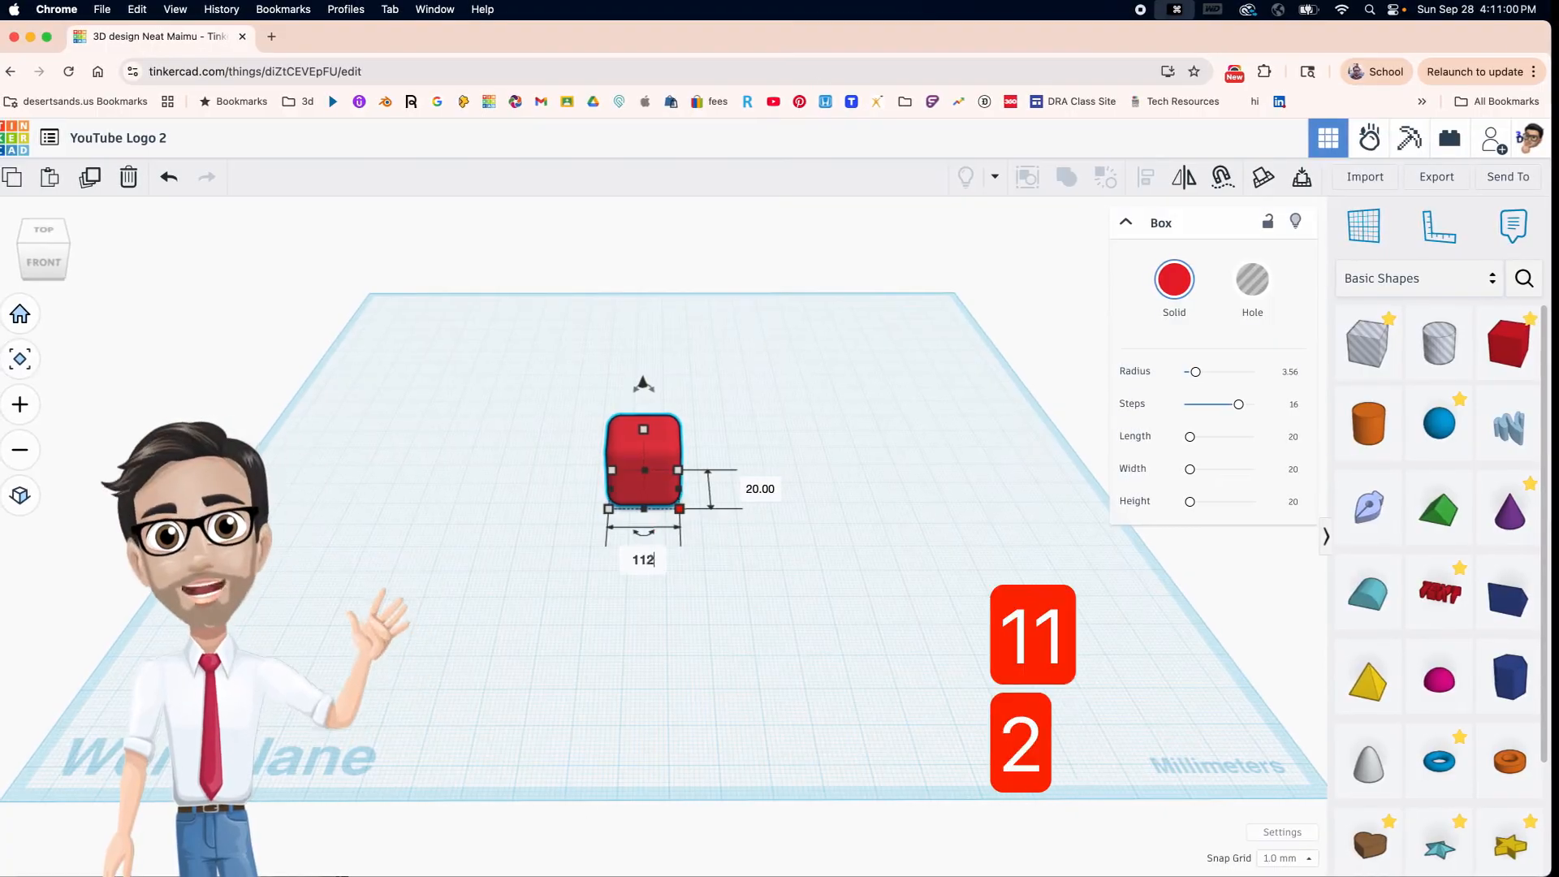
pyautogui.press('Return')
# Set the red box's depth to 63 mm and its height to 7 mm.
pyautogui.moveTo(845, 477); pyautogui.dragTo(688, 481)
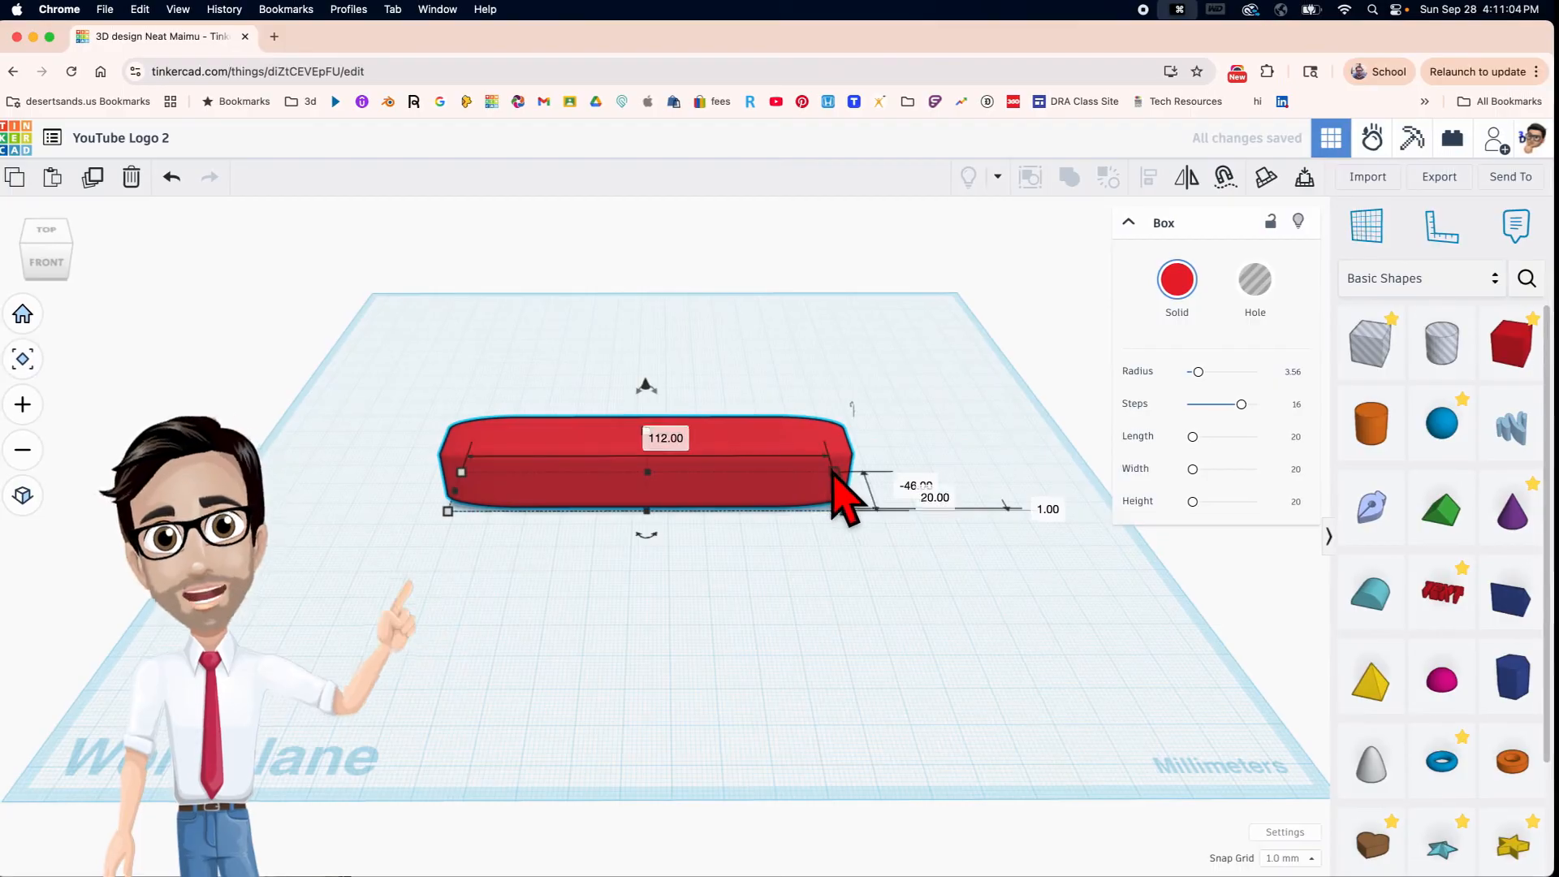
pyautogui.write('63')
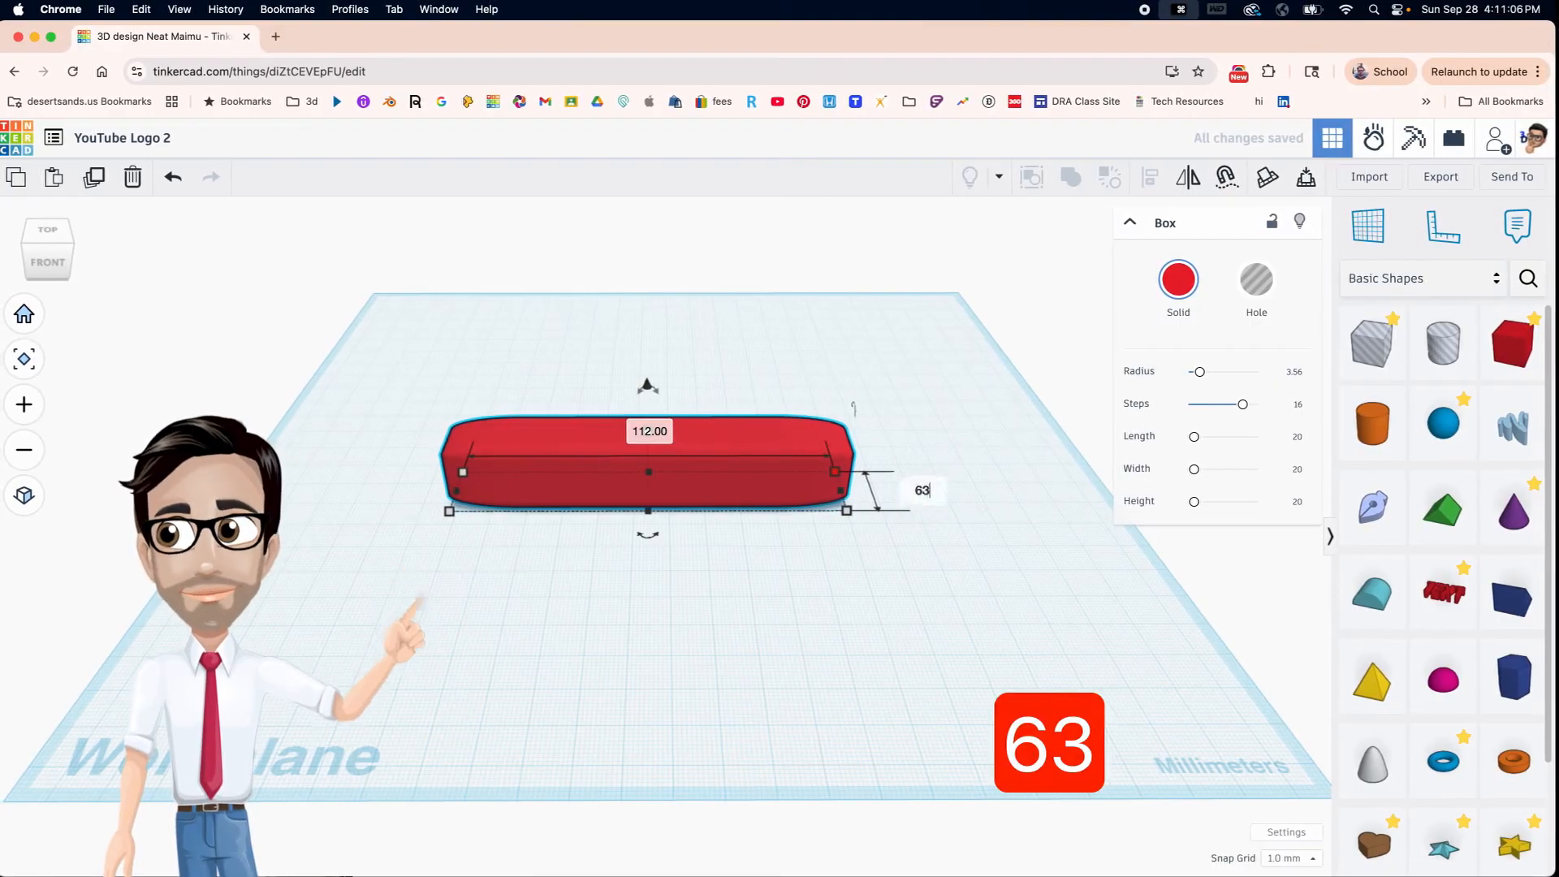
pyautogui.press('Return')
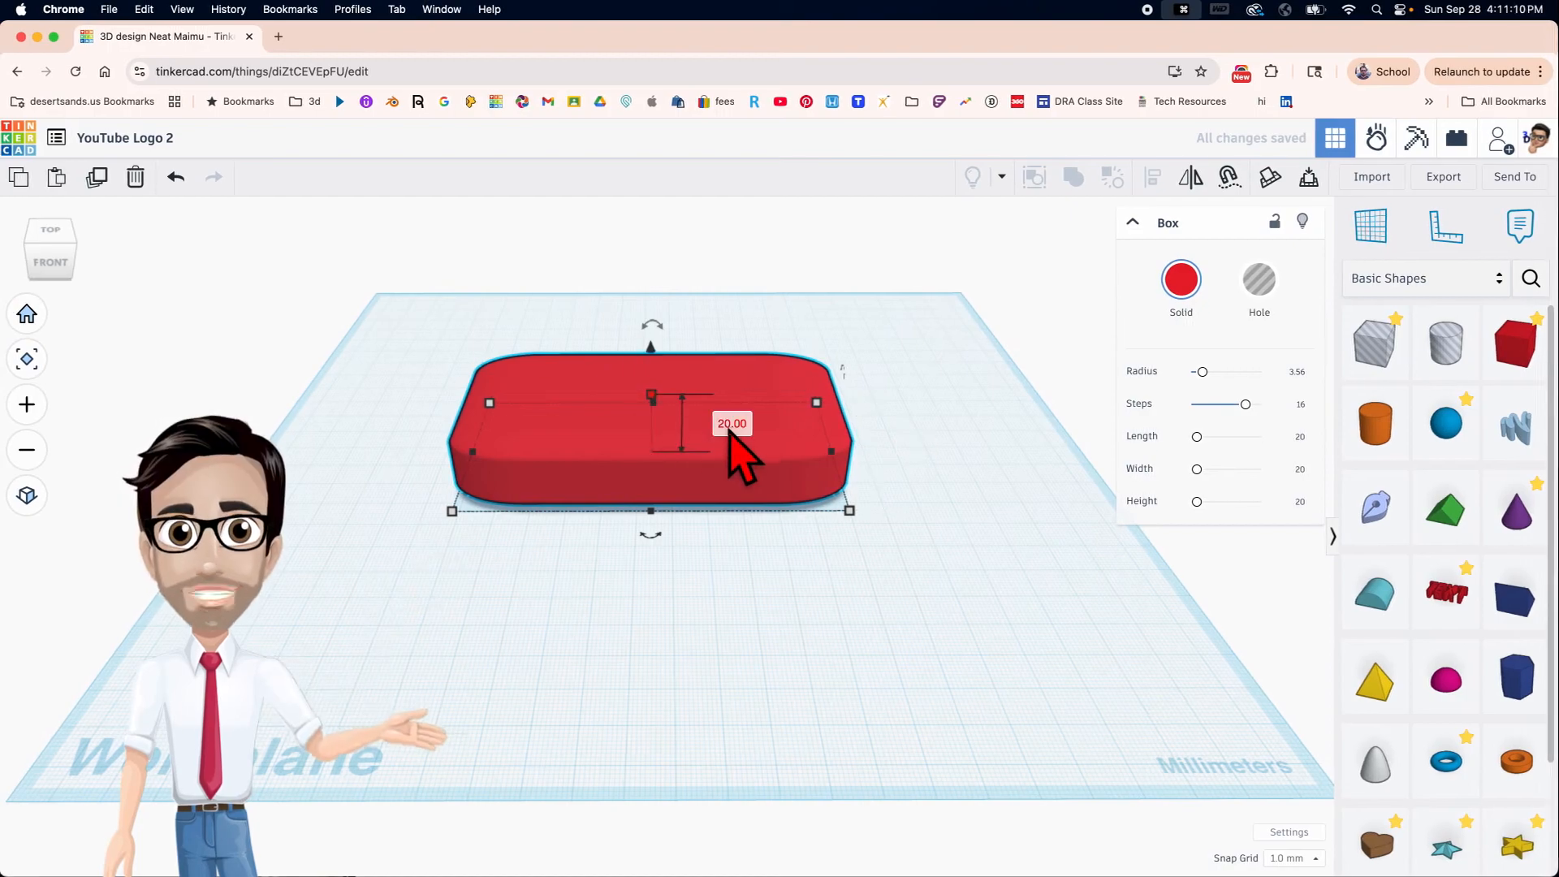
pyautogui.write('7')
pyautogui.press('Return')
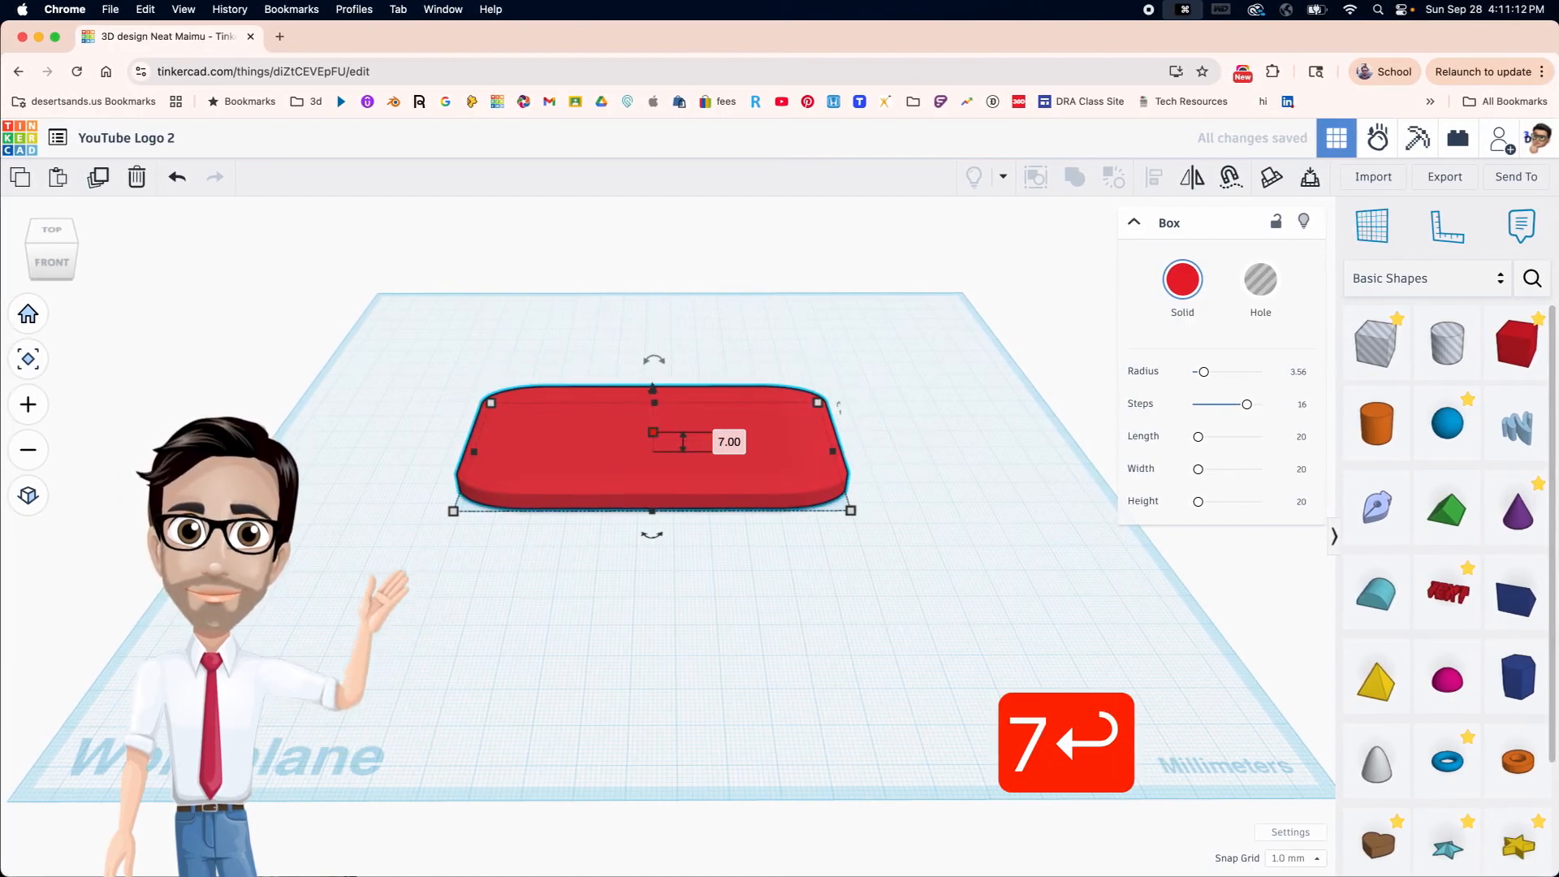
# Examine the rounded corners and the top and bottom edges of the red box from above, below and the side.
pyautogui.moveTo(650, 510); pyautogui.dragTo(637, 635, button='right')
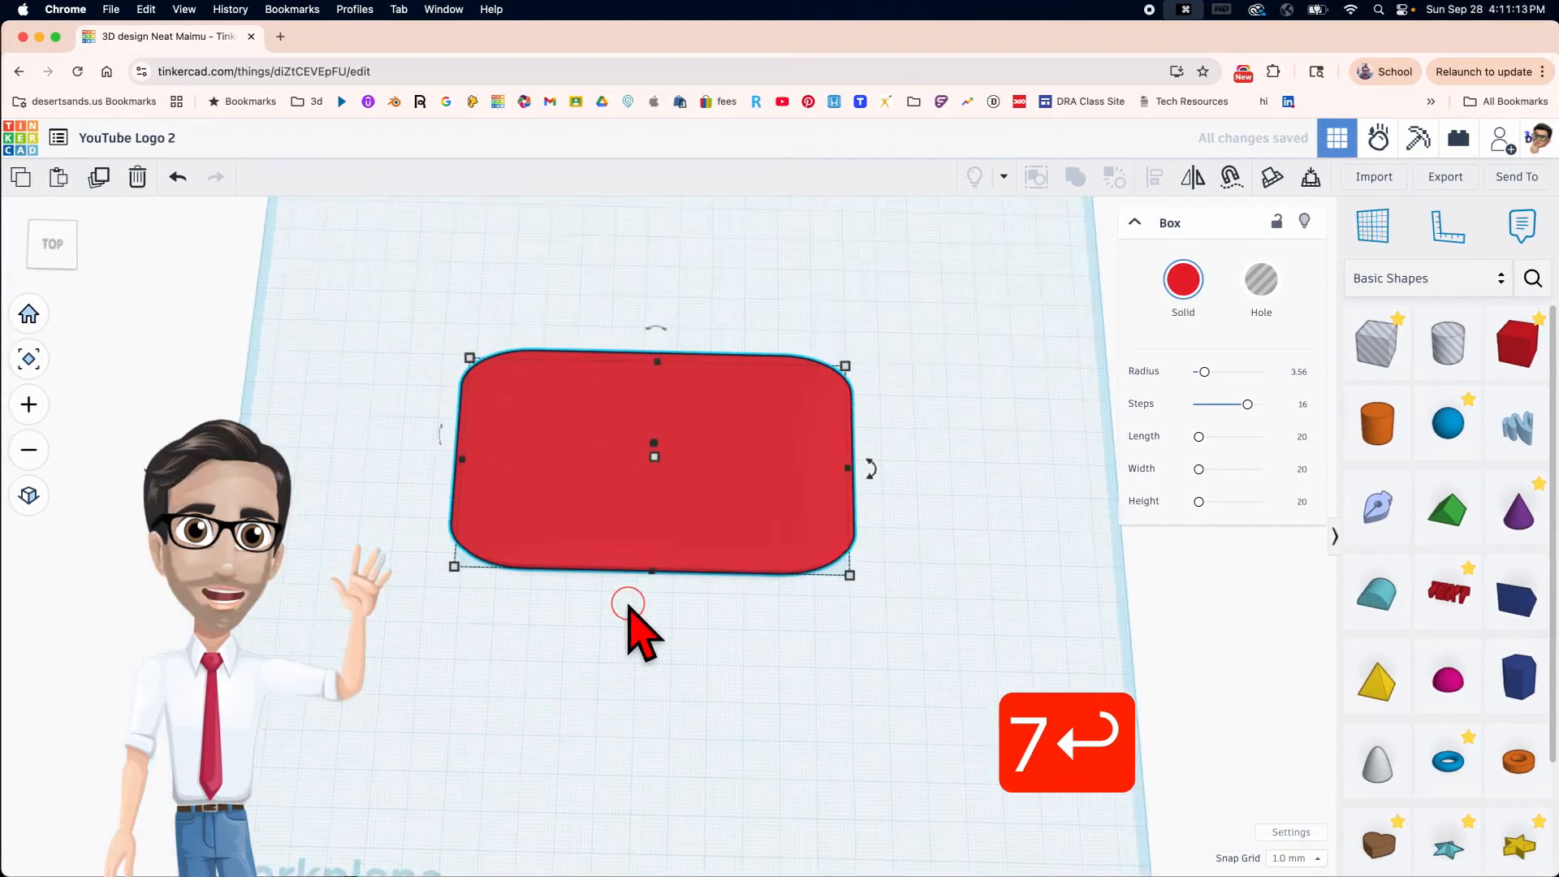
pyautogui.click(54, 250)
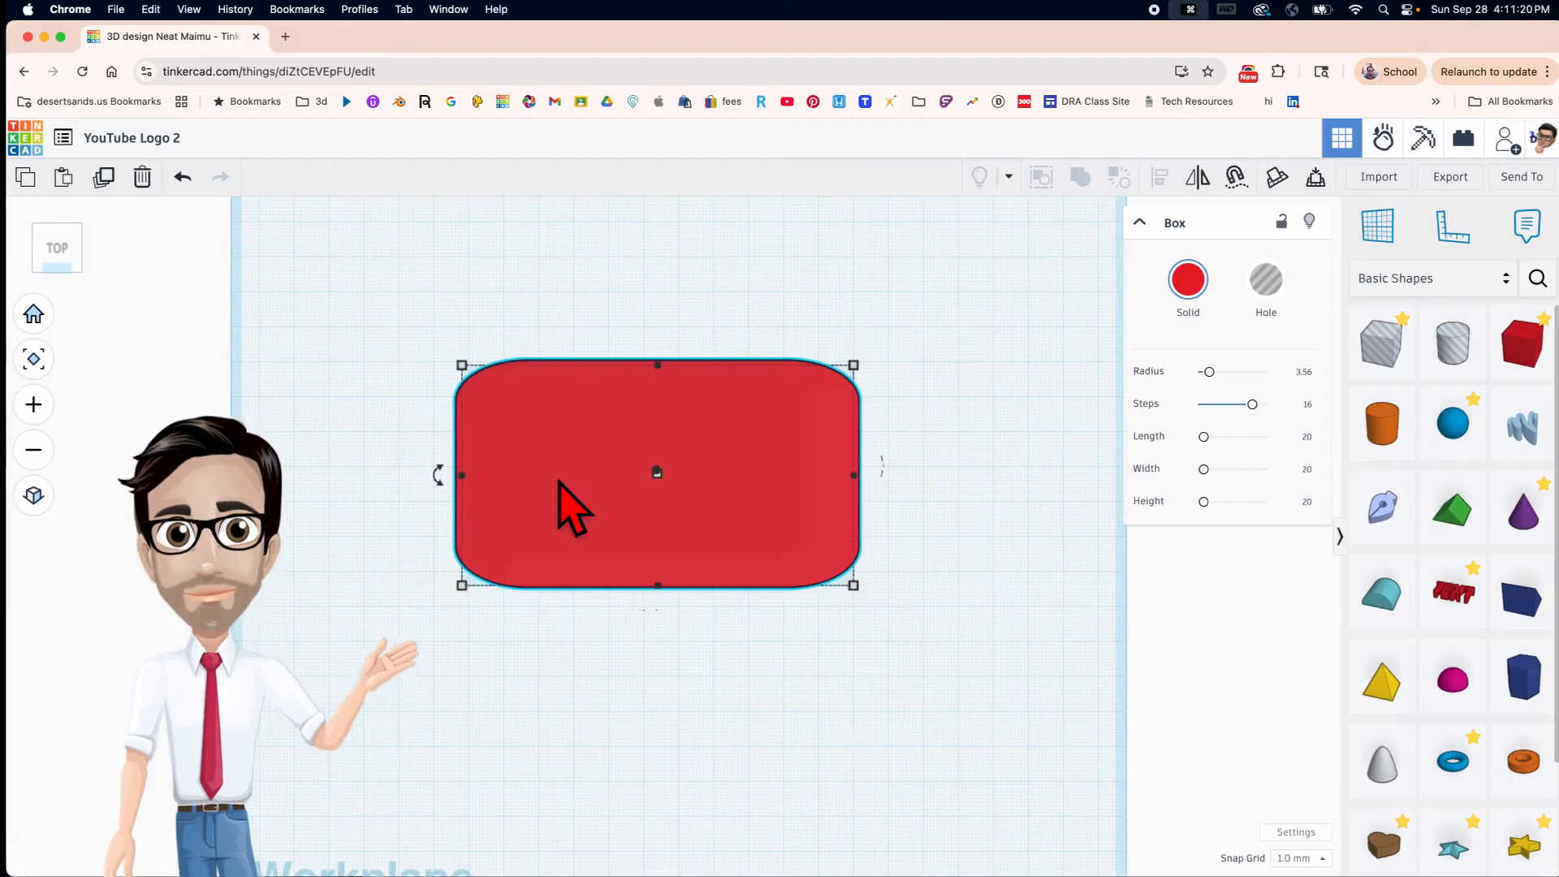
pyautogui.moveTo(599, 526); pyautogui.dragTo(611, 349, button='right')
pyautogui.click(605, 499)
pyautogui.moveTo(620, 477); pyautogui.dragTo(585, 407, button='right')
pyautogui.scroll(5, 557, 491)
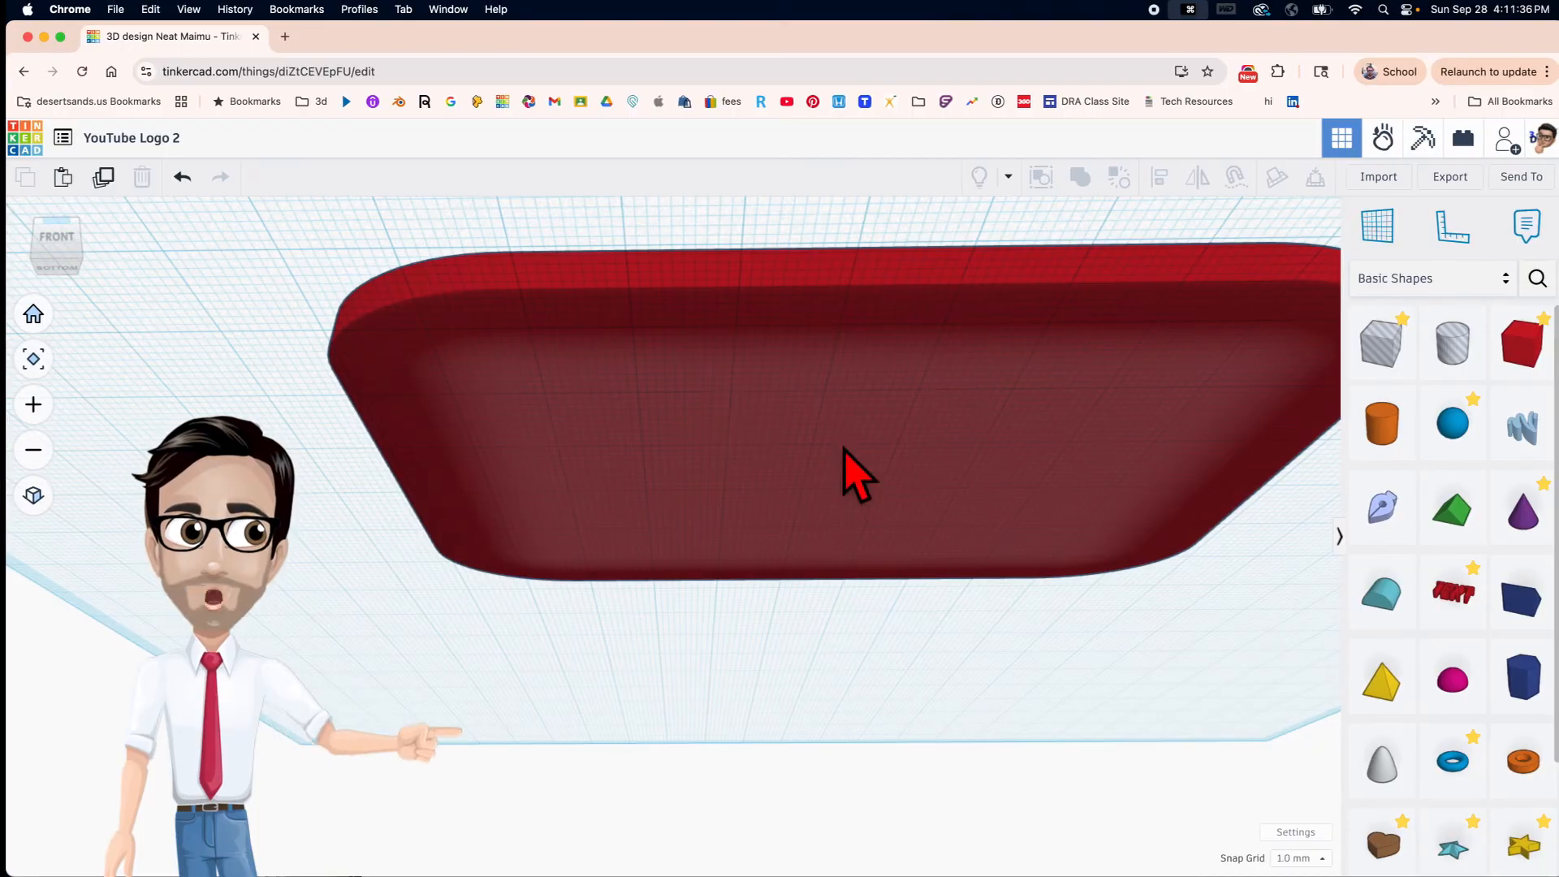
pyautogui.moveTo(696, 355); pyautogui.dragTo(654, 414, button='right')
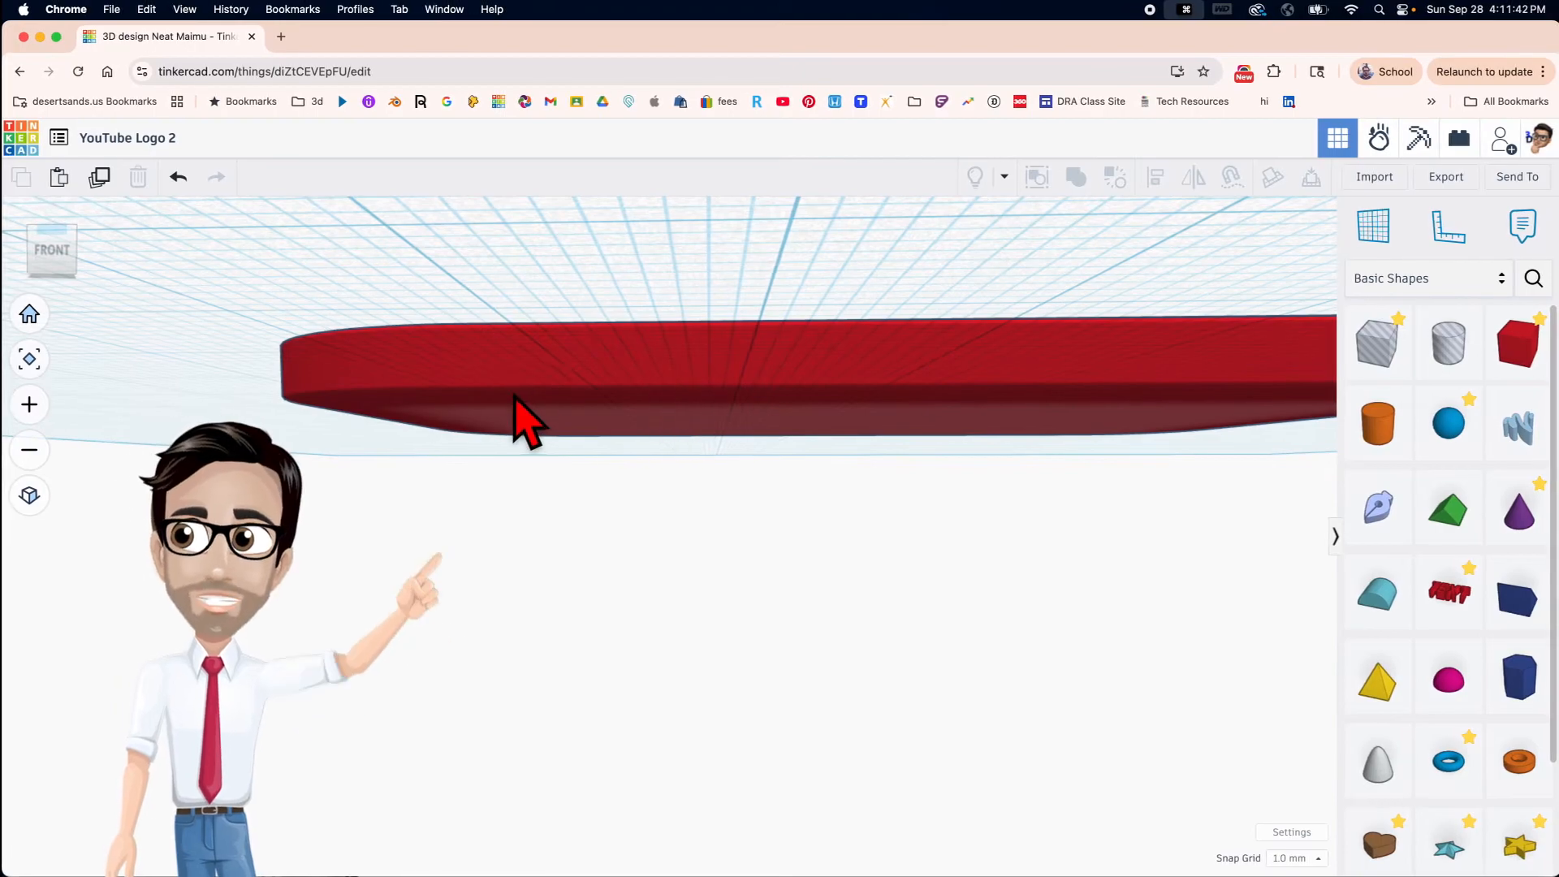
pyautogui.moveTo(974, 425); pyautogui.dragTo(495, 398, button='right')
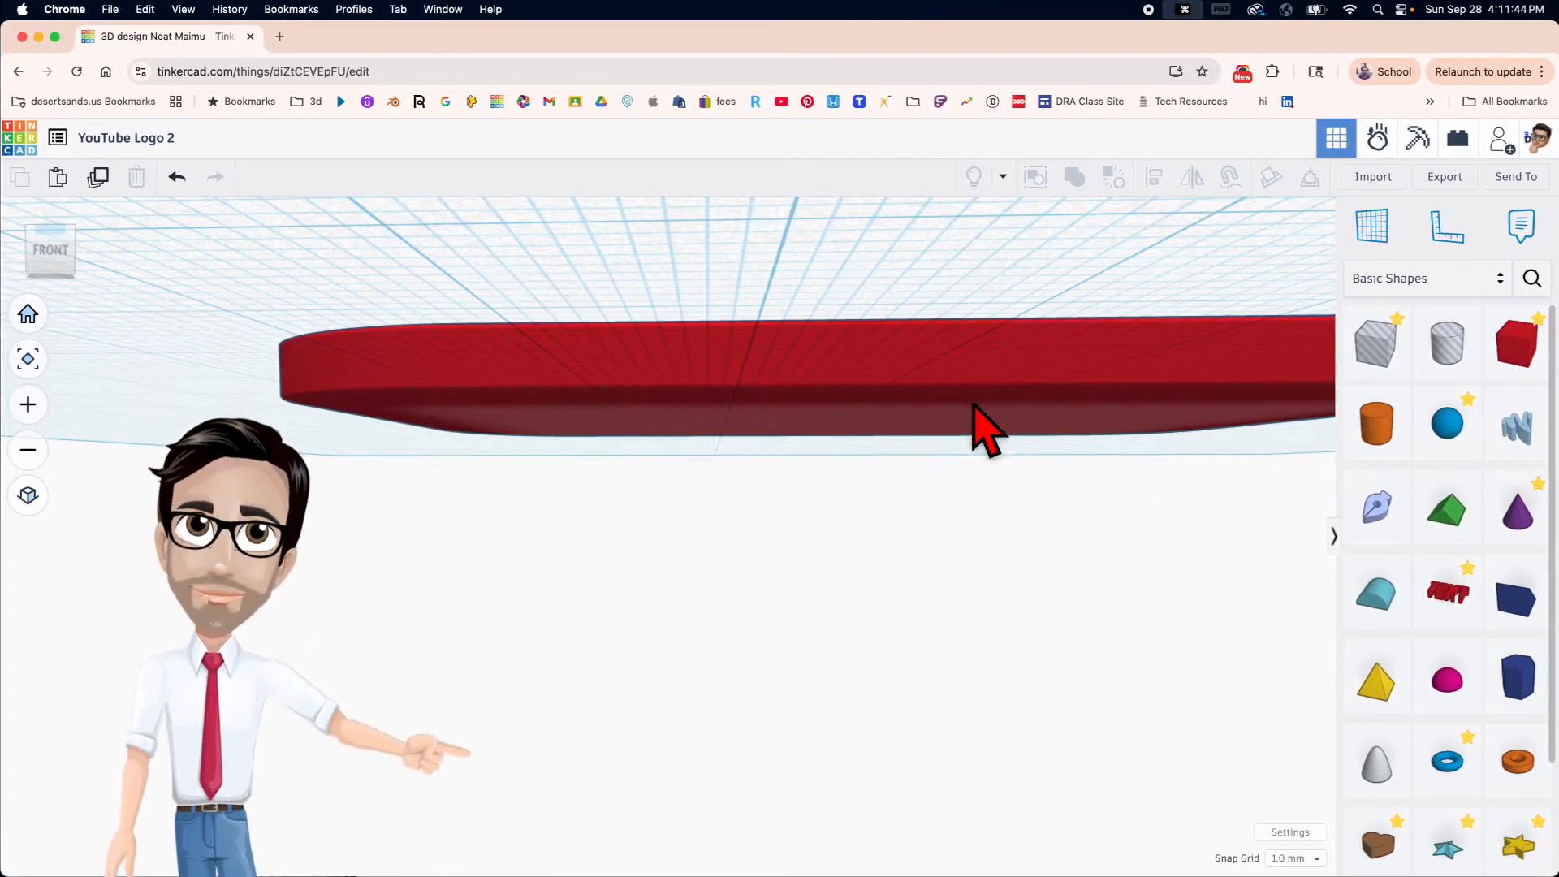
pyautogui.moveTo(387, 398); pyautogui.dragTo(284, 426, button='right')
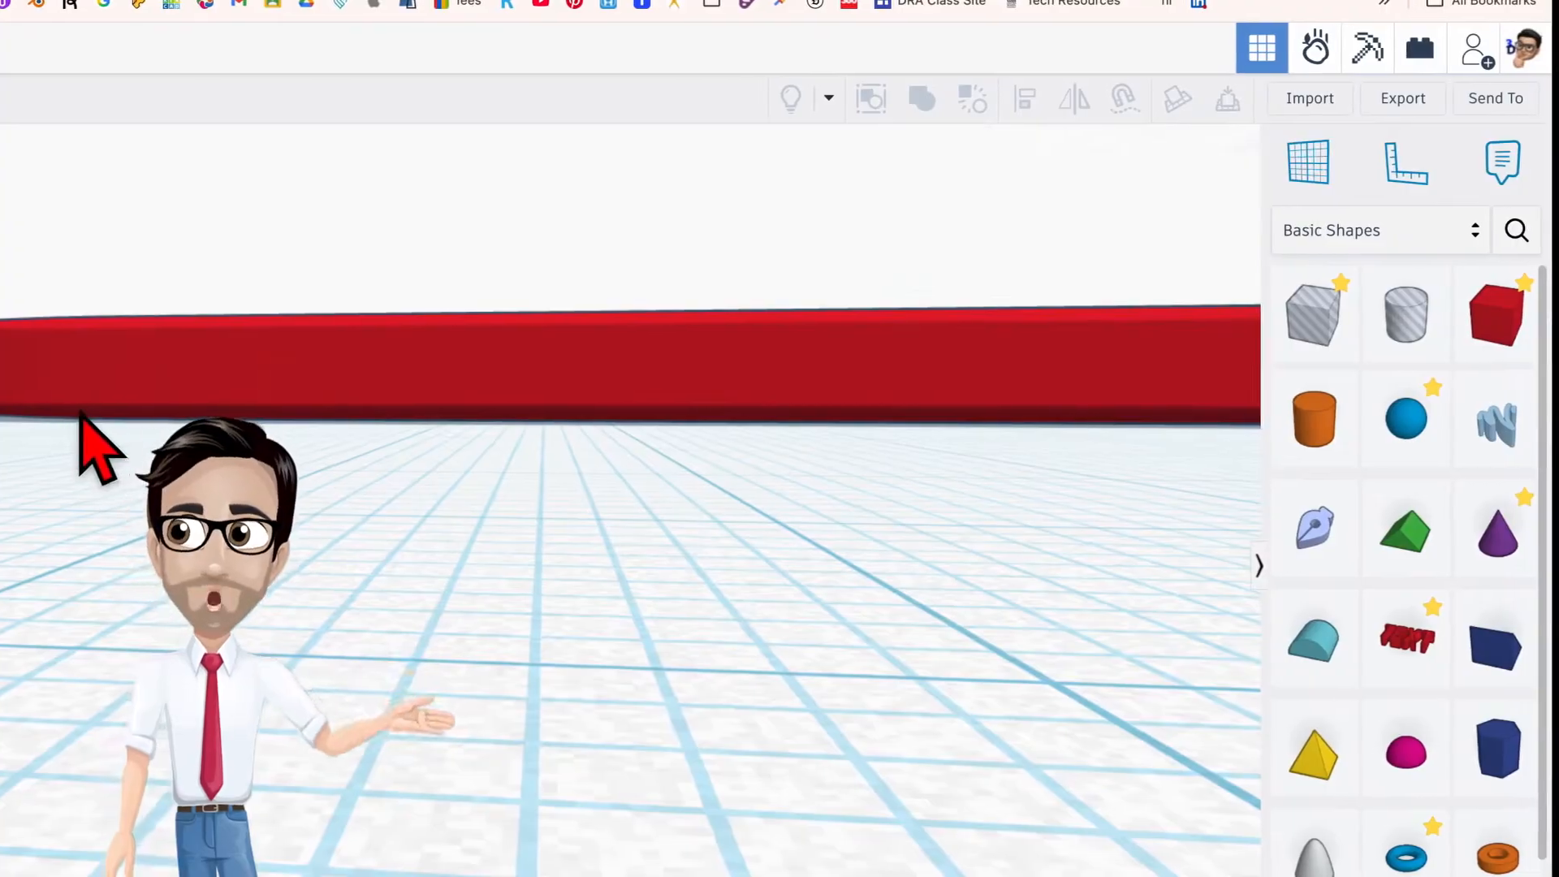
pyautogui.moveTo(80, 412); pyautogui.dragTo(179, 370, button='right')
pyautogui.moveTo(352, 375); pyautogui.dragTo(186, 346, button='right')
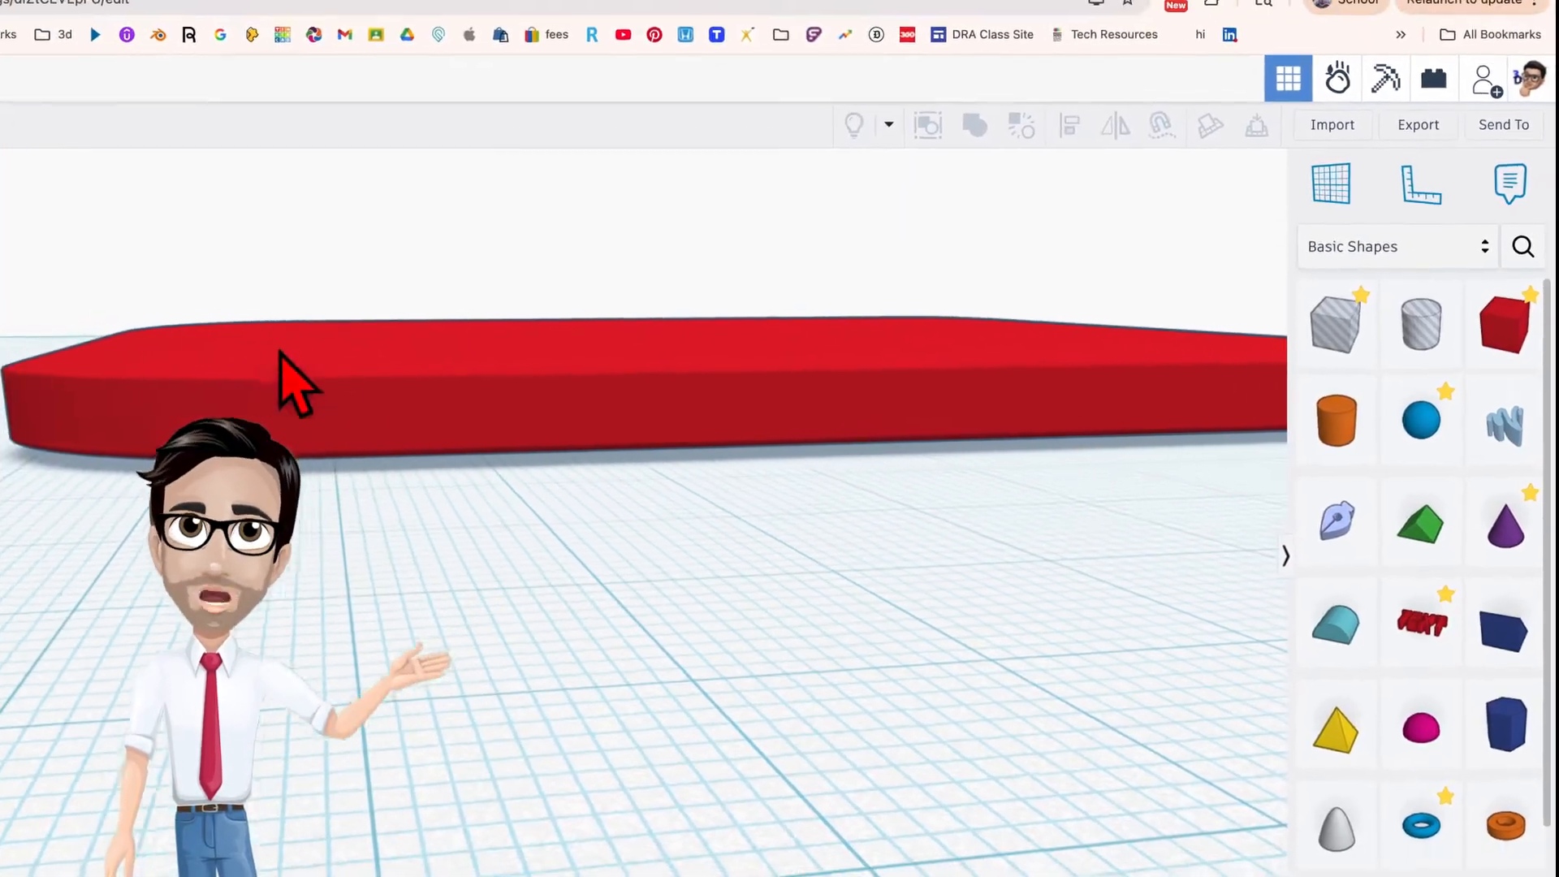
pyautogui.moveTo(296, 421); pyautogui.dragTo(337, 413, button='right')
pyautogui.moveTo(543, 417); pyautogui.dragTo(666, 467, button='right')
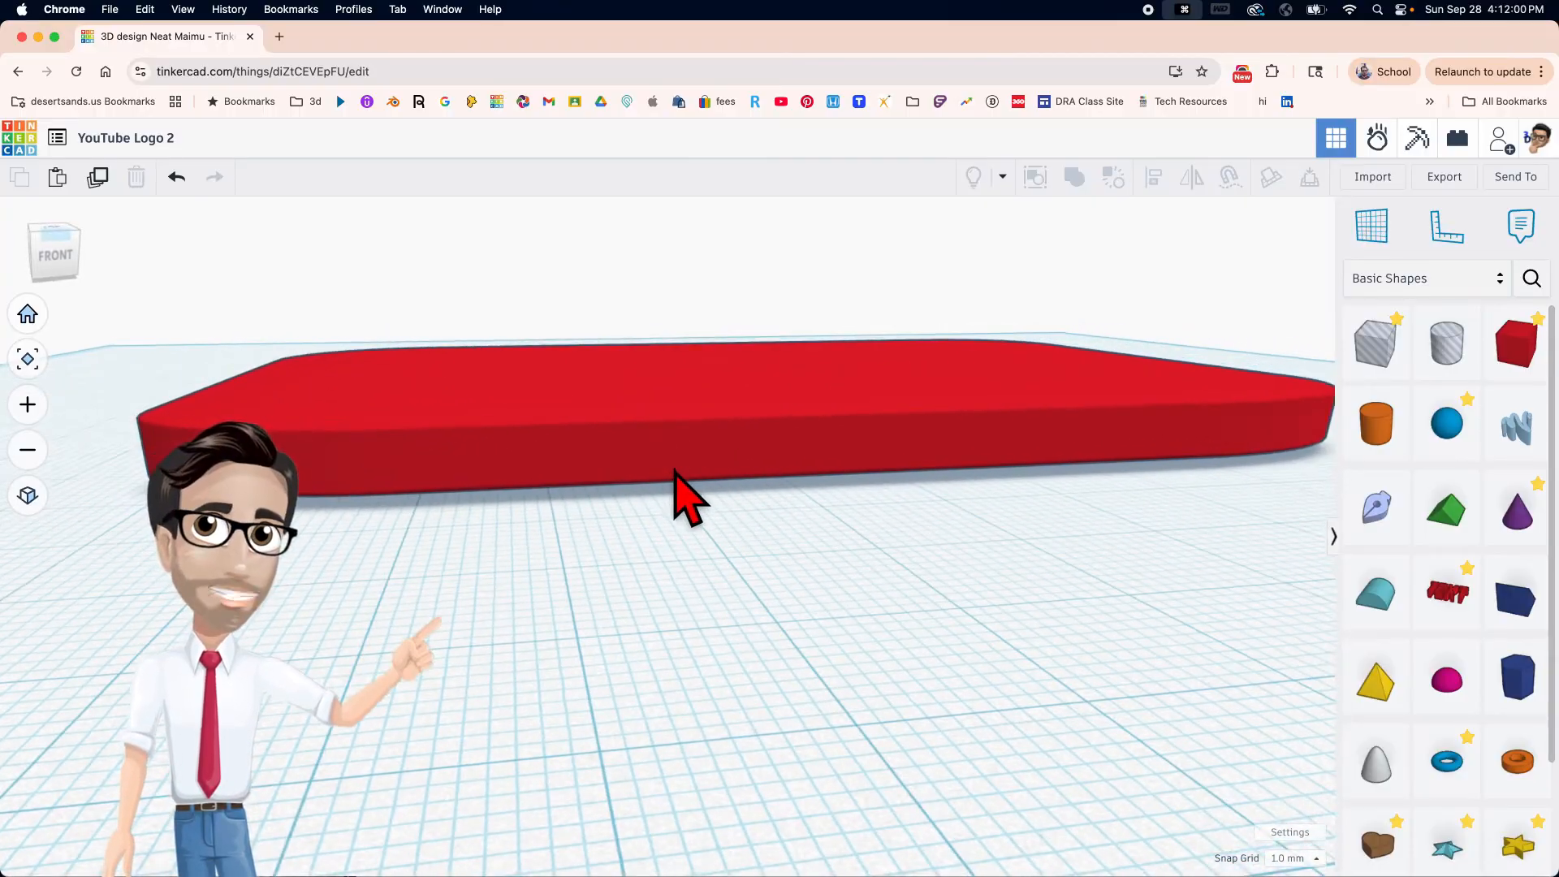
pyautogui.scroll(-5, 671, 480)
pyautogui.moveTo(647, 477); pyautogui.dragTo(607, 487, button='right')
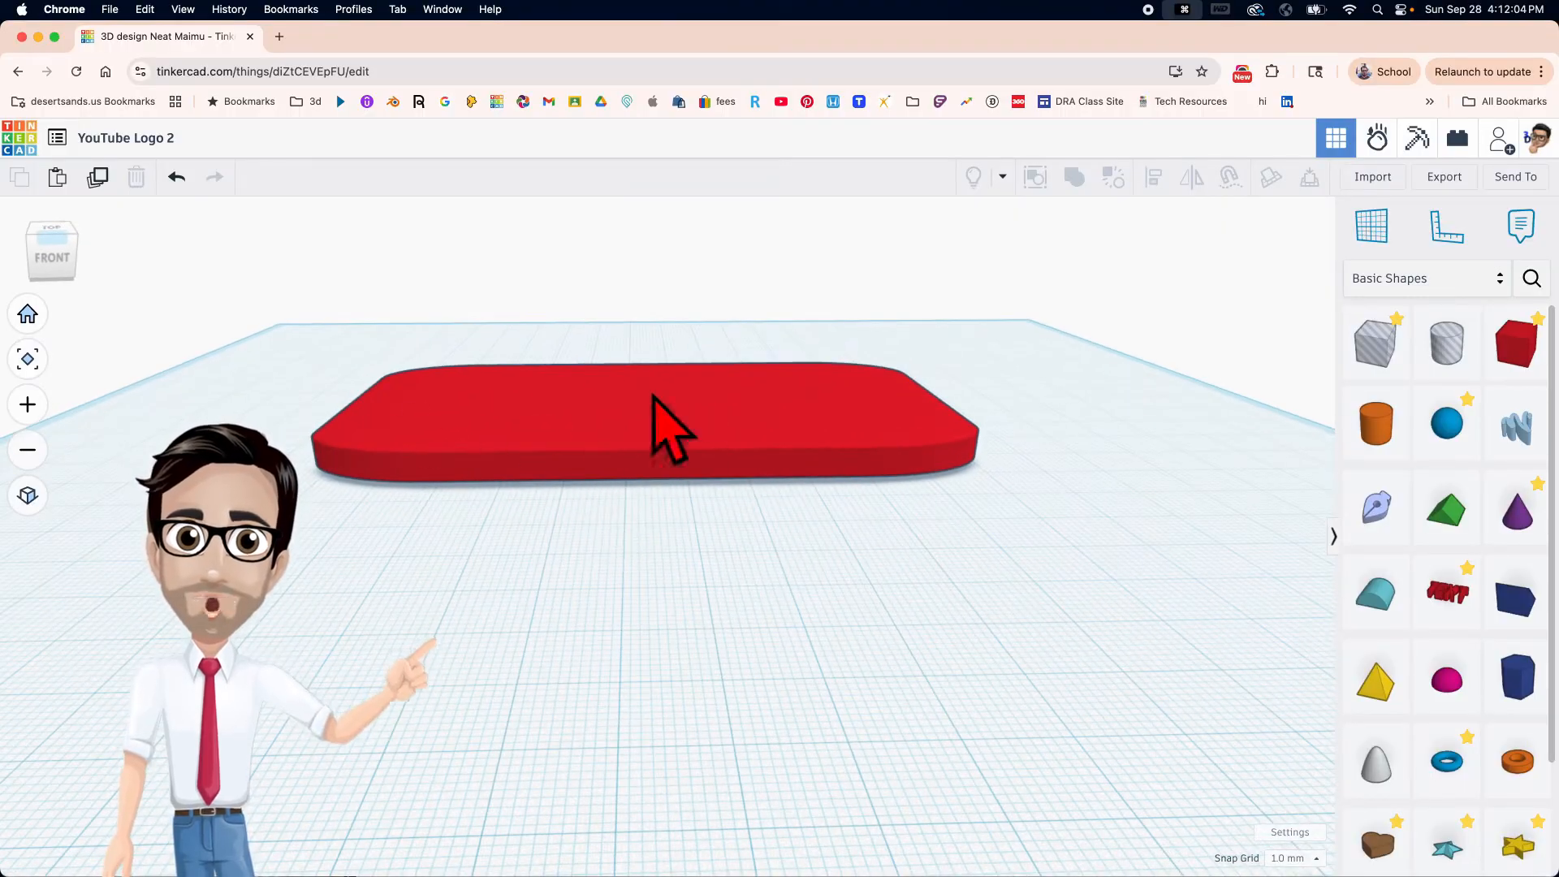
pyautogui.click(631, 465)
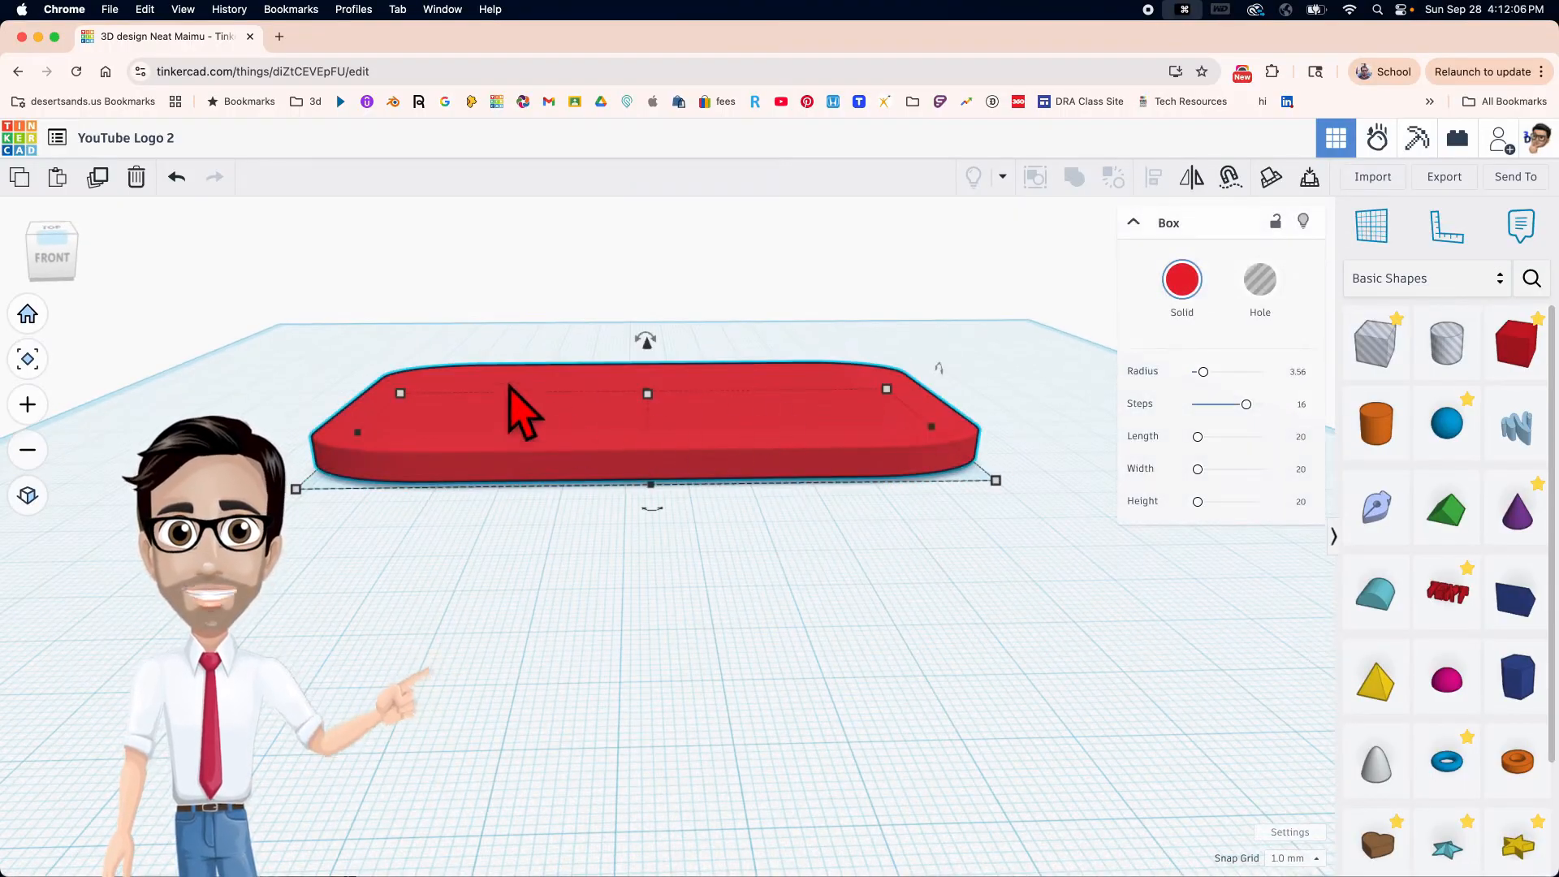
# Place a box-shaped hole on the workplane next to the red plate and set its height to 2 mm.
pyautogui.moveTo(1409, 357); pyautogui.dragTo(270, 409)
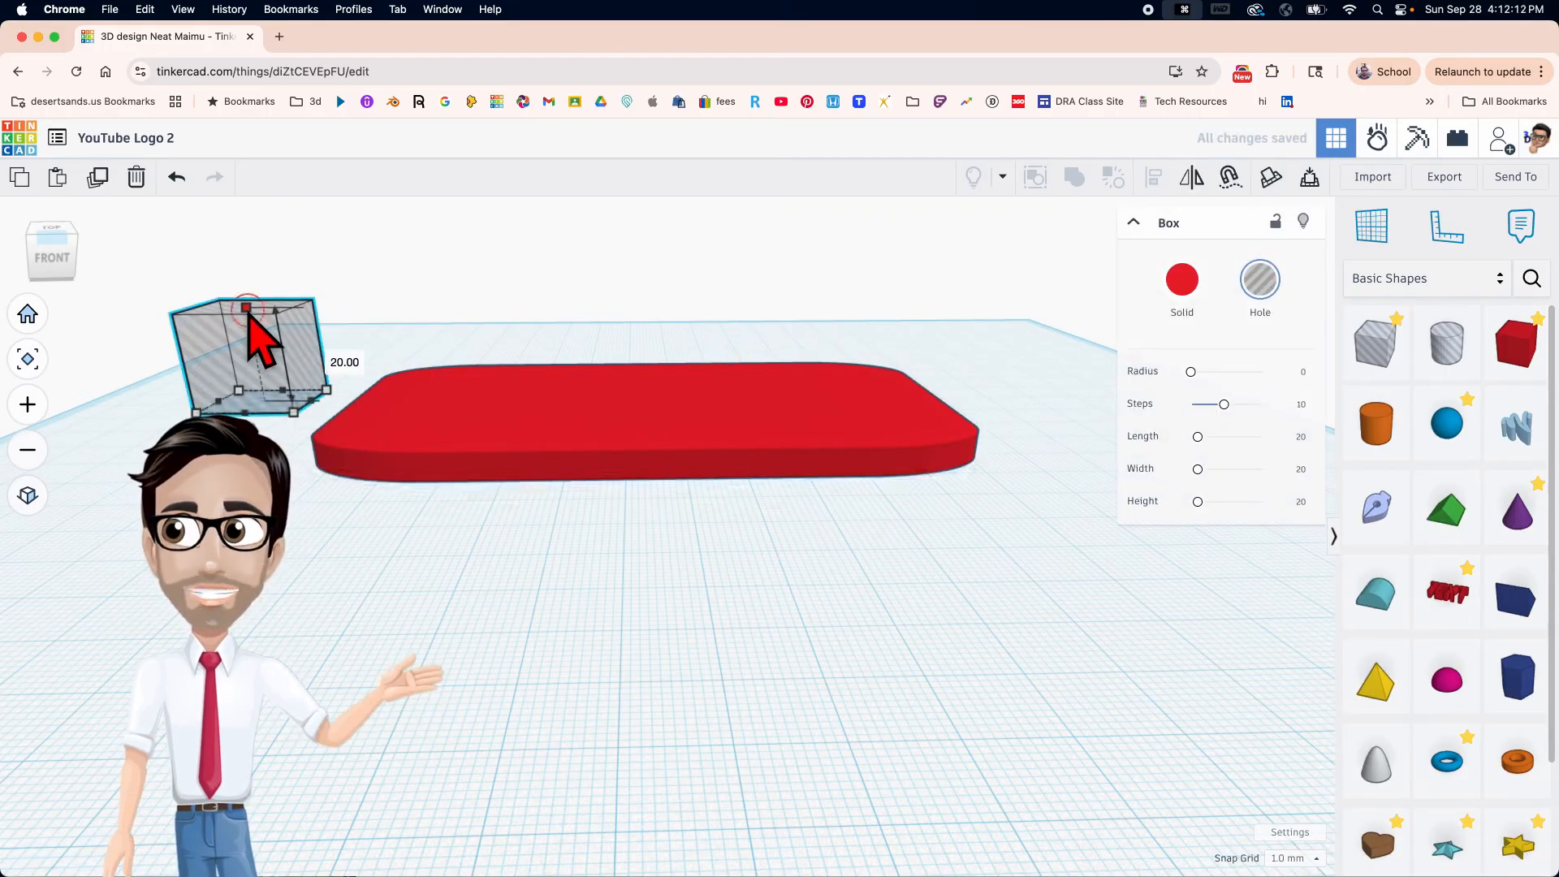
pyautogui.write('2')
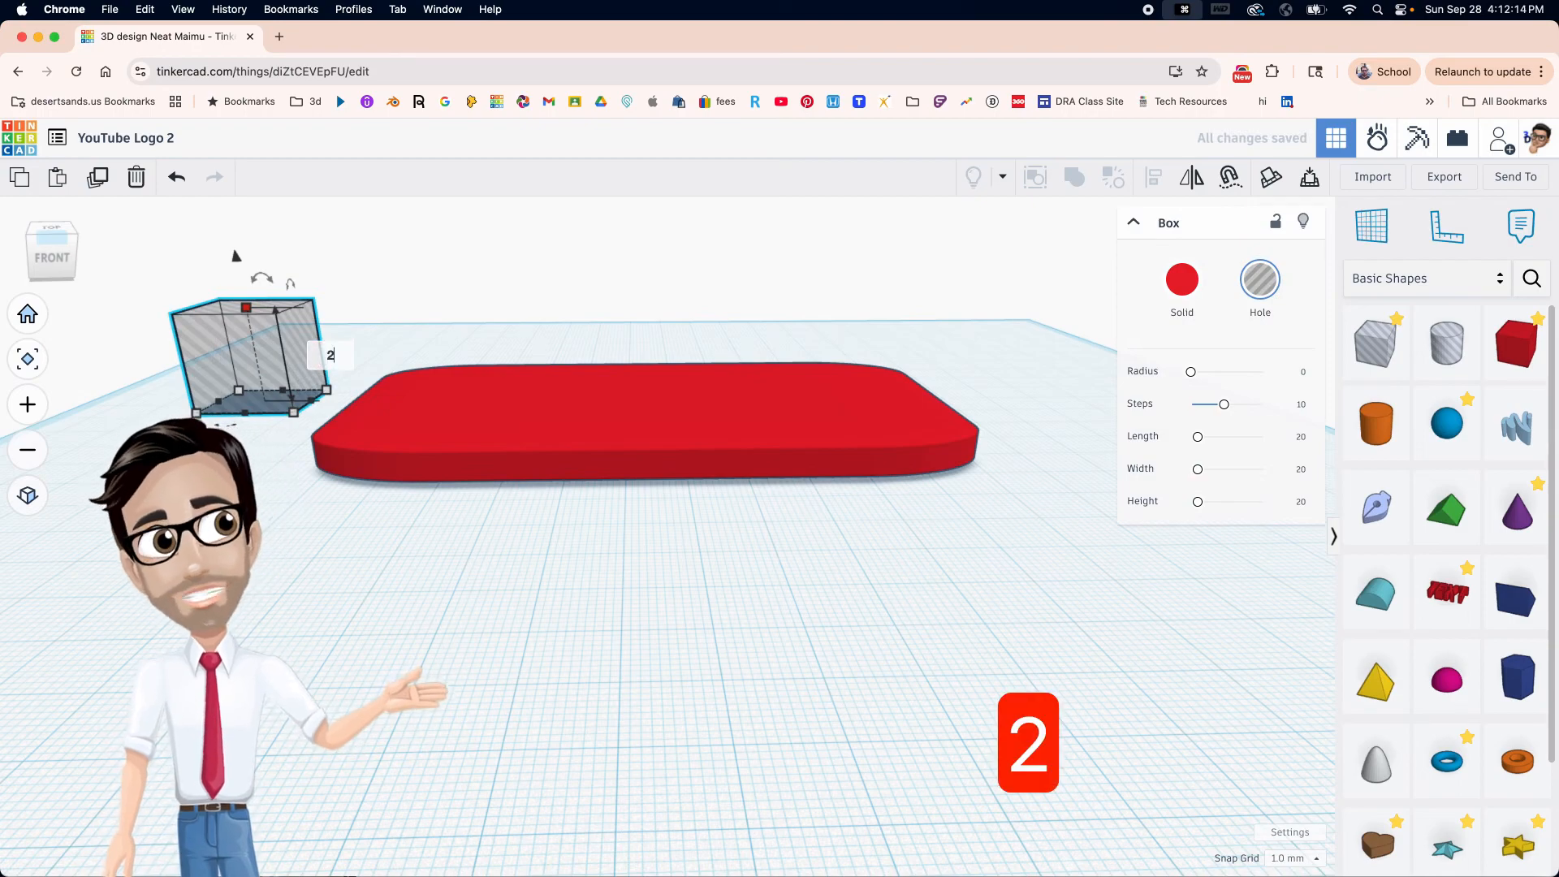
pyautogui.press('Return')
# Stretch the thin hole box across the workplane so it extends beyond the red plate on all sides.
pyautogui.moveTo(361, 410); pyautogui.dragTo(313, 390, button='right')
pyautogui.moveTo(253, 271); pyautogui.dragTo(1242, 550)
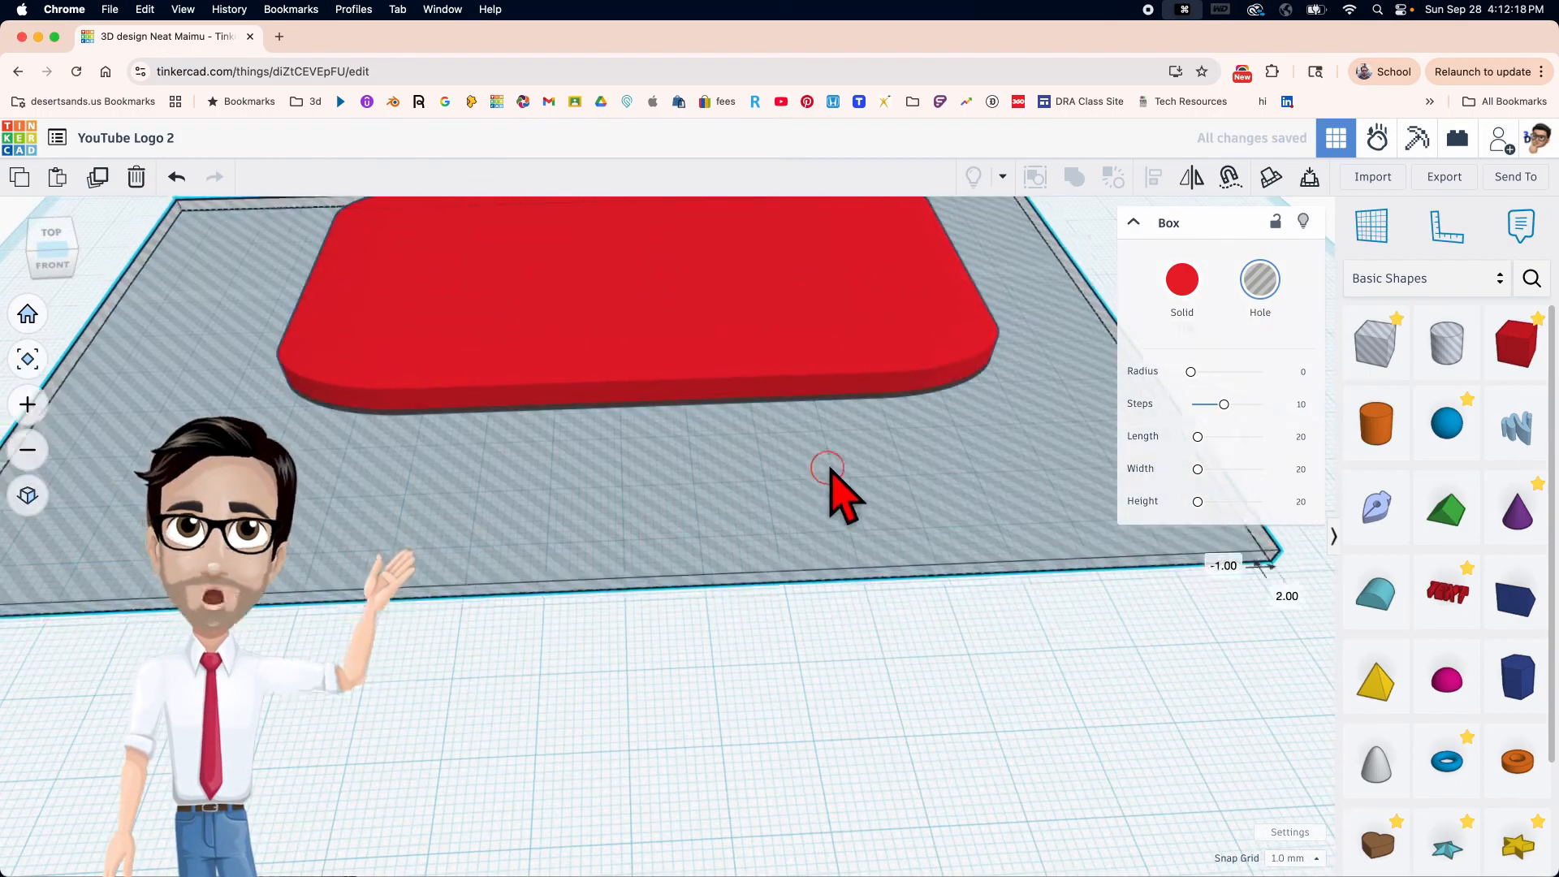
pyautogui.moveTo(775, 457); pyautogui.dragTo(741, 471, button='right')
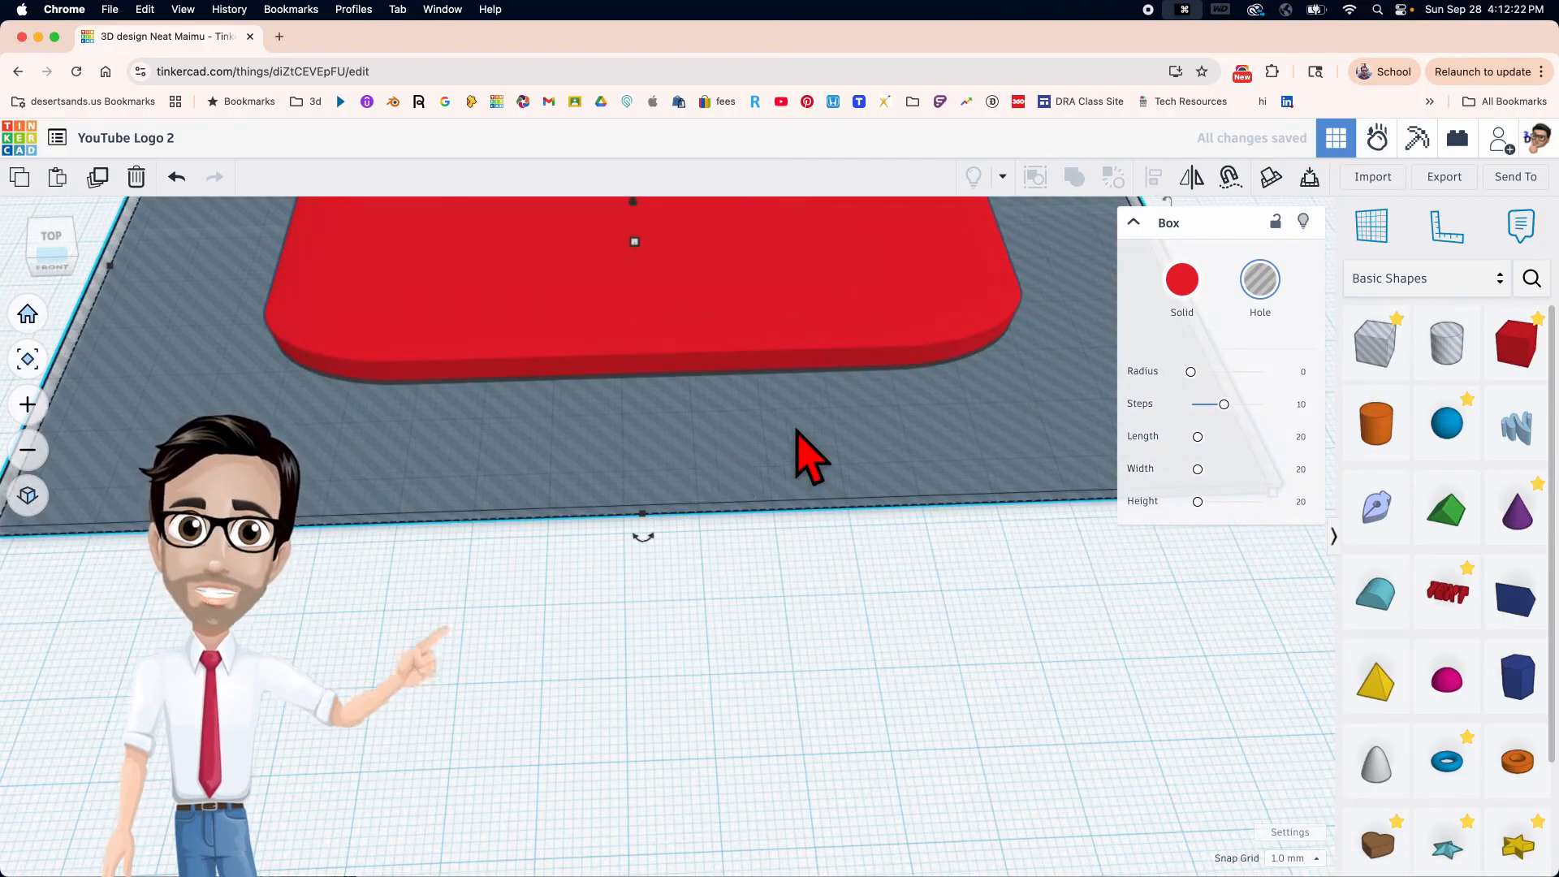
pyautogui.scroll(-5, 647, 461)
pyautogui.moveTo(647, 626); pyautogui.dragTo(616, 651, button='right')
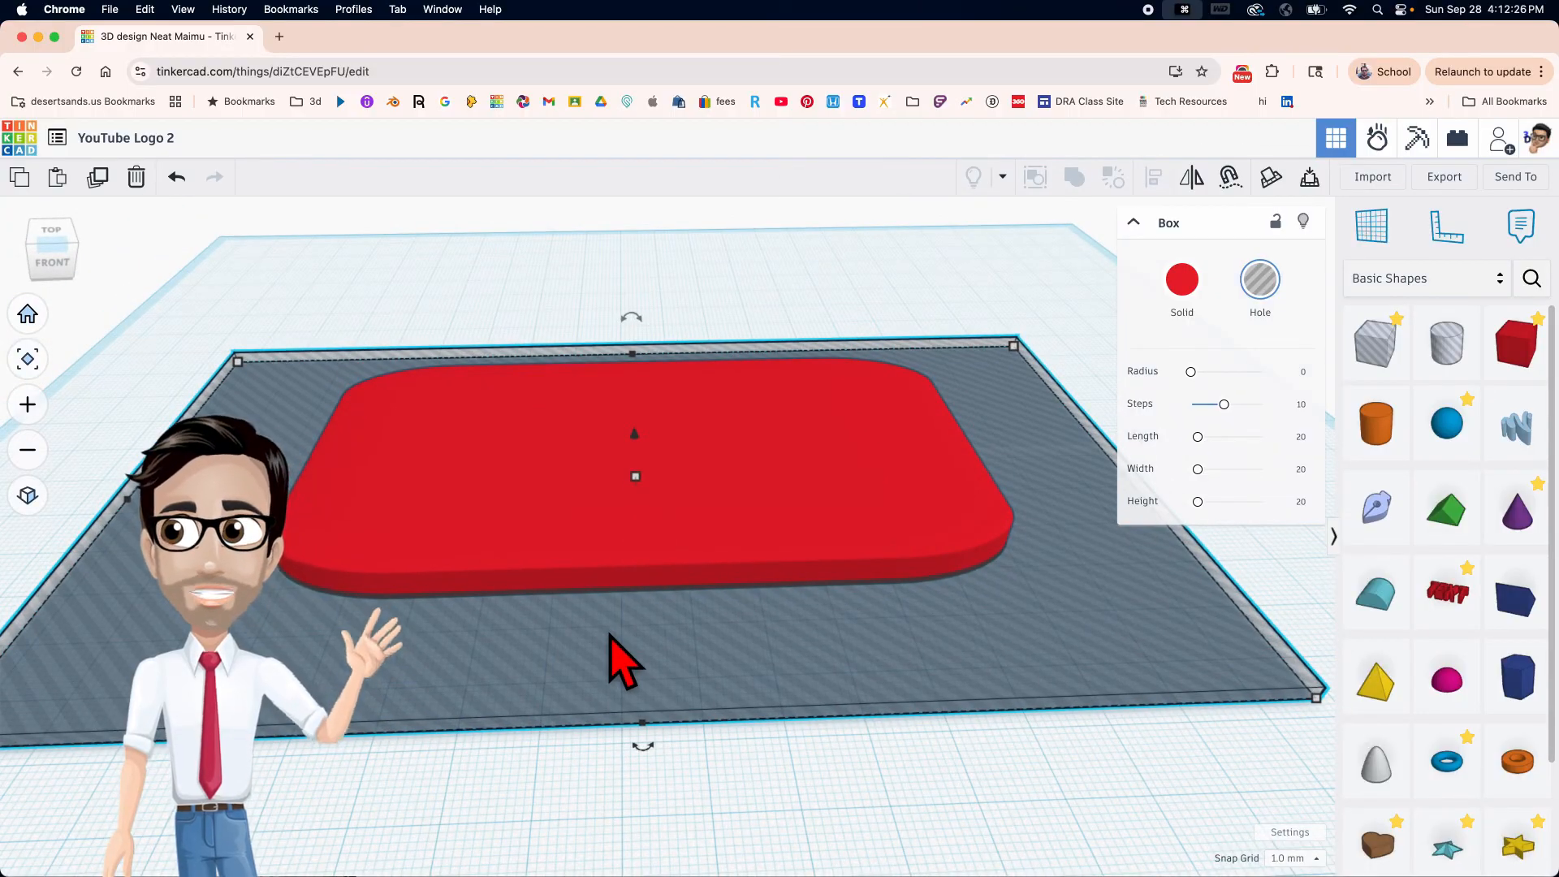
# Duplicate the thin hole box and raise the copy until it is level with the red plate's top face.
pyautogui.press('super+d')
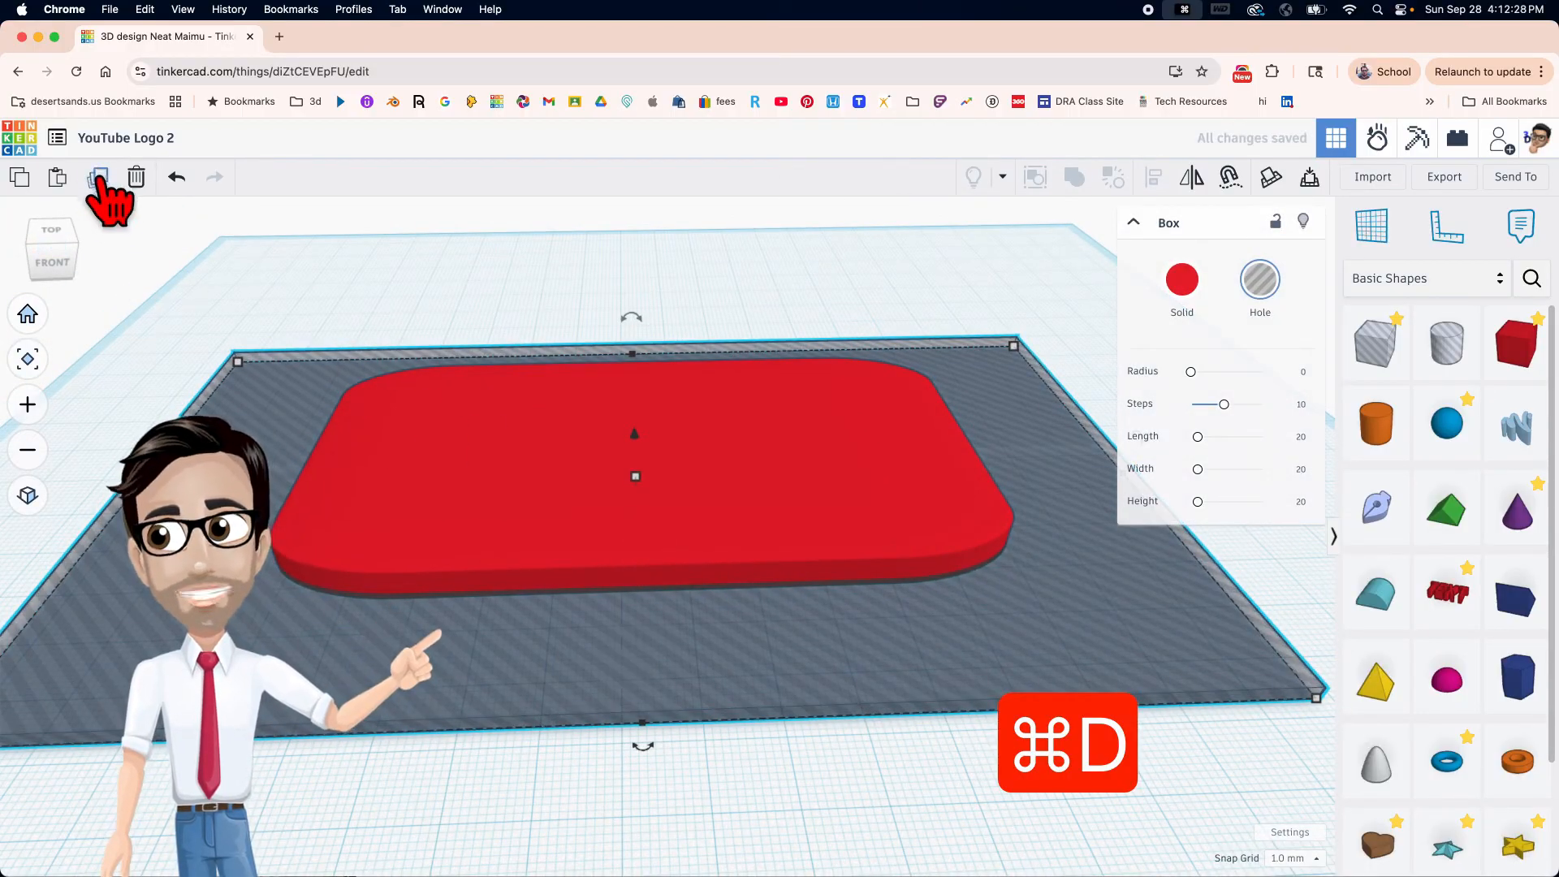
pyautogui.moveTo(633, 432); pyautogui.dragTo(633, 411)
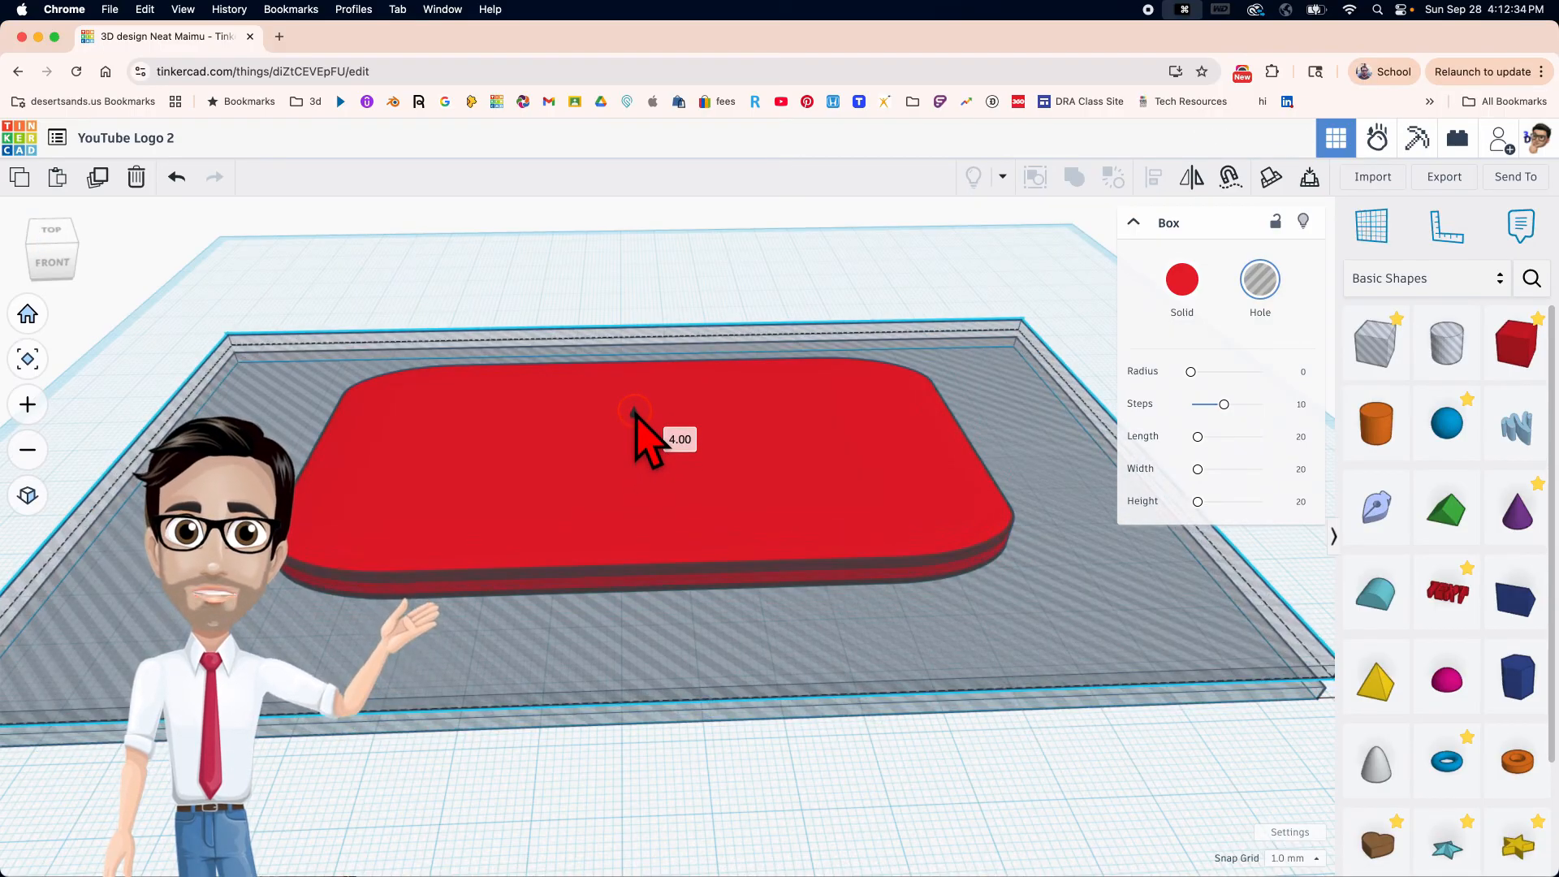
pyautogui.moveTo(634, 411); pyautogui.dragTo(634, 406)
pyautogui.moveTo(615, 497)
pyautogui.mouseDown(button='right')
pyautogui.moveTo(624, 436)
pyautogui.moveTo(648, 409)
pyautogui.moveTo(706, 400)
pyautogui.moveTo(588, 439)
pyautogui.moveTo(601, 507)
pyautogui.mouseUp(button='right')
pyautogui.scroll(2, 625, 588)
pyautogui.scroll(-3, 617, 568)
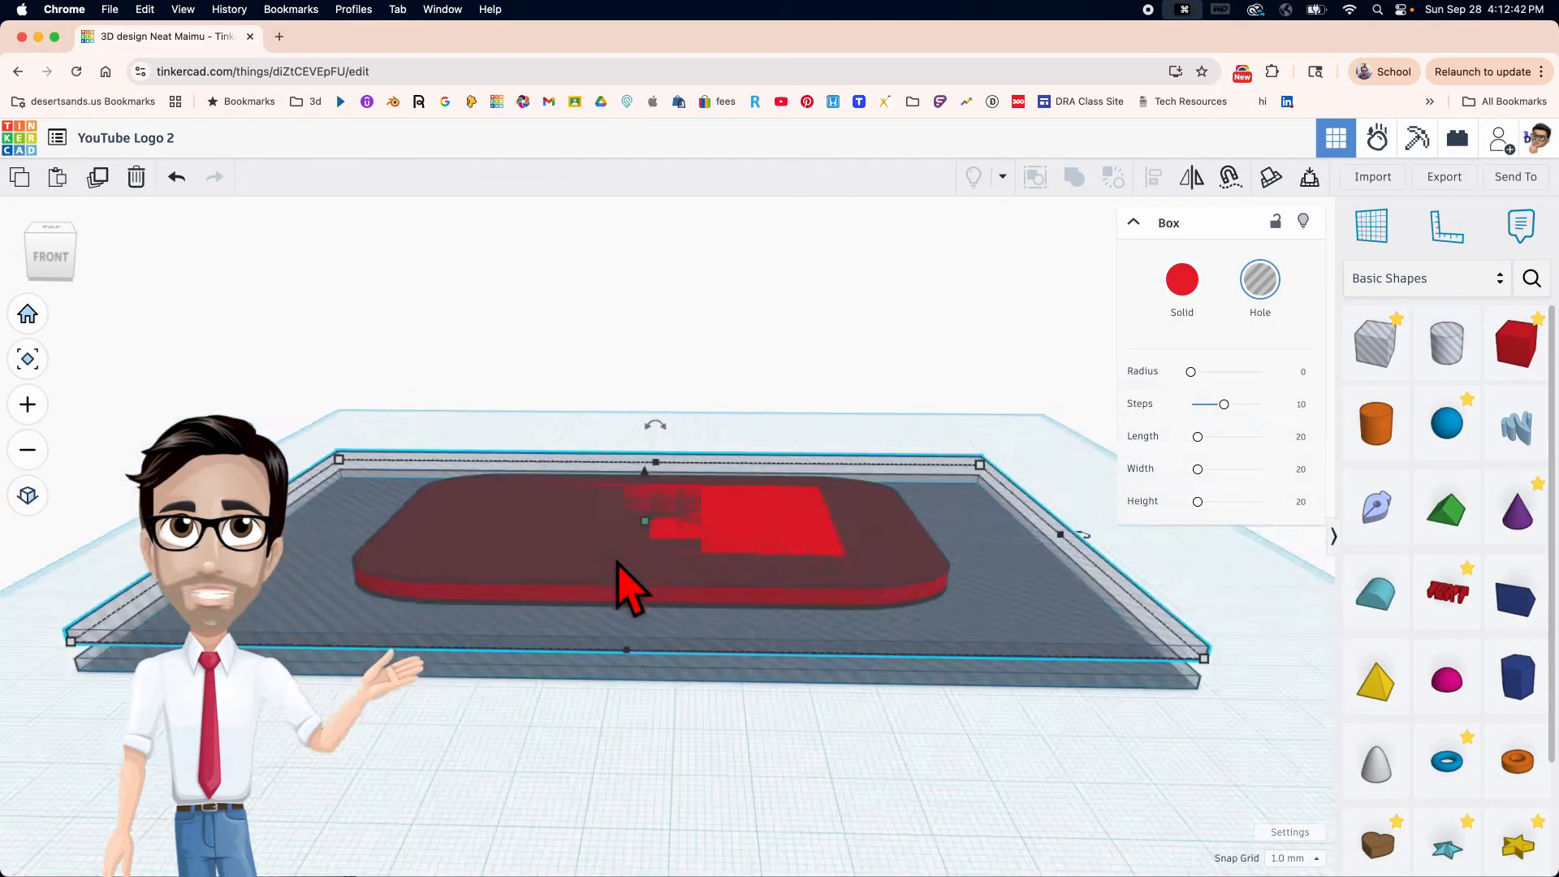
pyautogui.moveTo(611, 403); pyautogui.dragTo(619, 481, button='right')
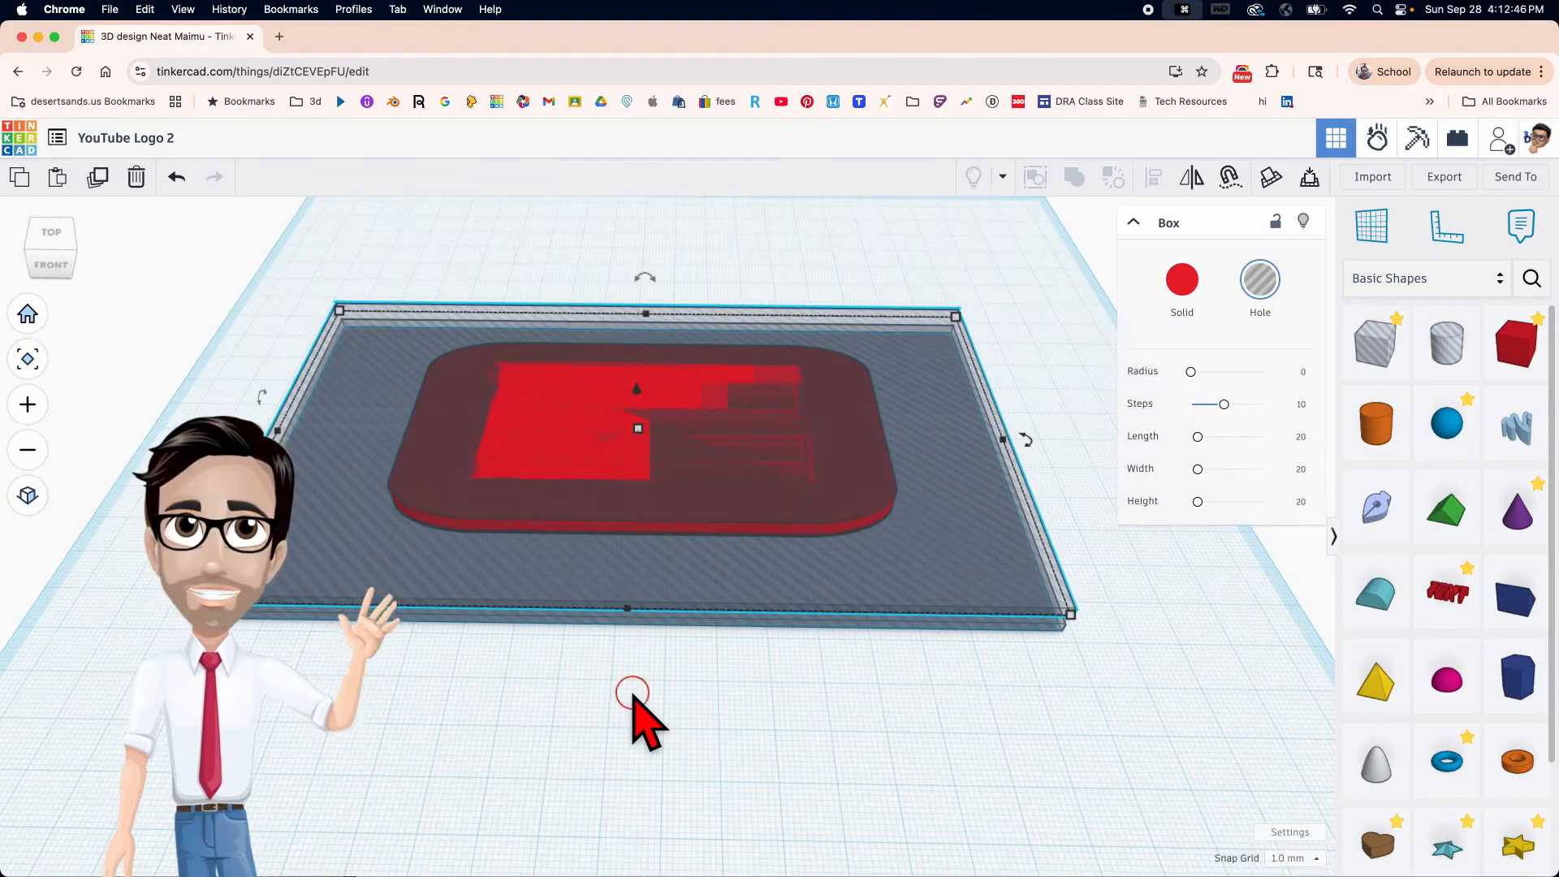
# Select the red plate and both hole boxes and group them to cut off the plate's top and bottom edges.
pyautogui.press('super+a')
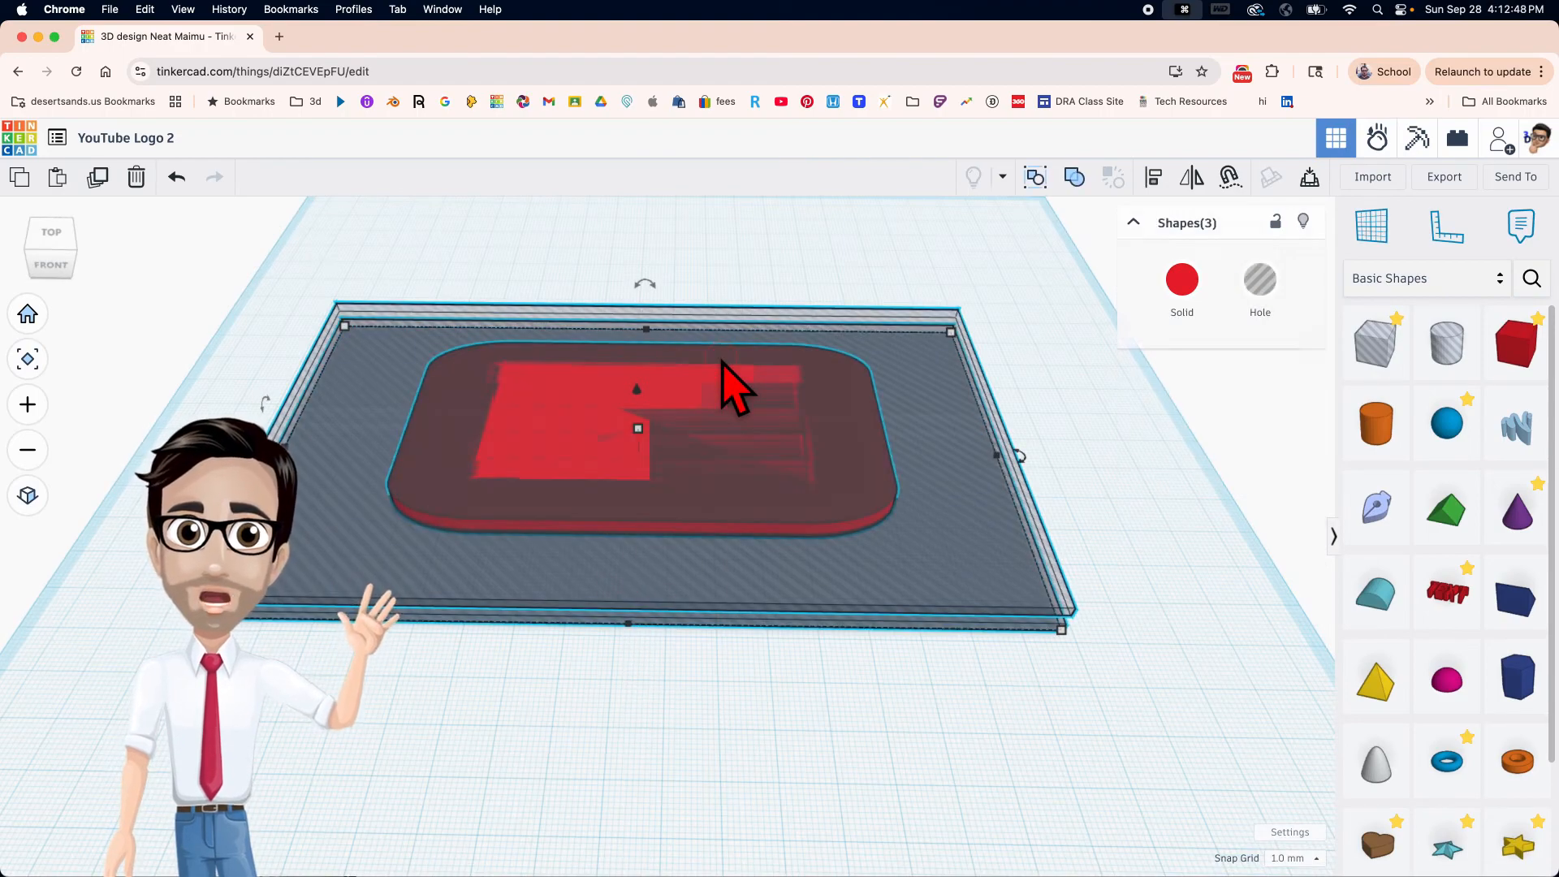
pyautogui.press('super+g')
pyautogui.moveTo(661, 637); pyautogui.dragTo(584, 650, button='right')
pyautogui.scroll(5, 574, 621)
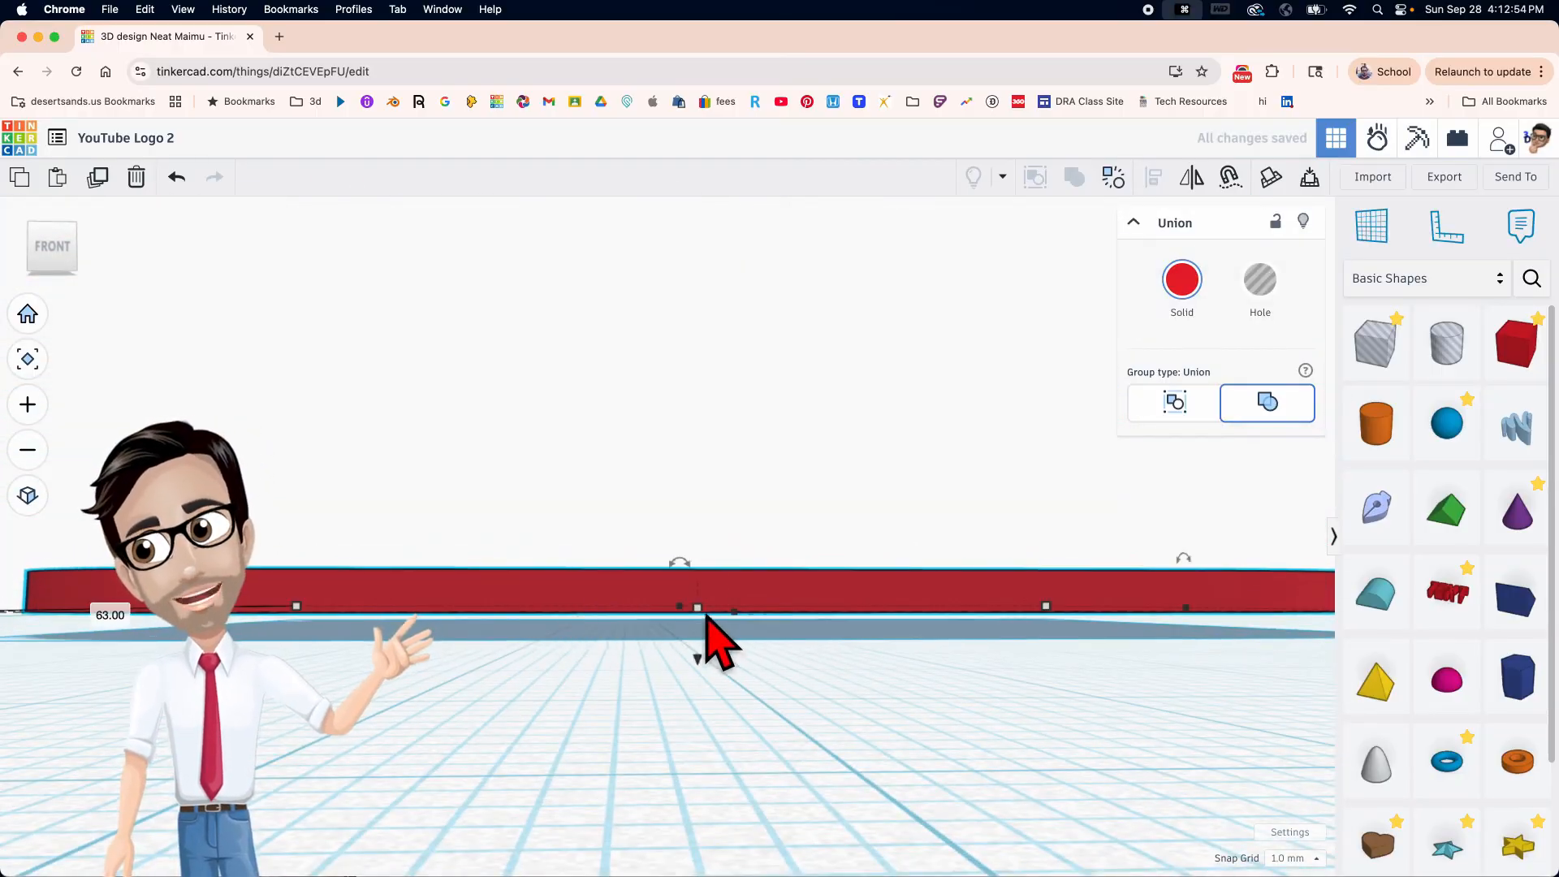
# Drop the floating trimmed red plate down onto the workplane.
pyautogui.moveTo(491, 694); pyautogui.dragTo(835, 686, button='right')
pyautogui.moveTo(690, 650); pyautogui.dragTo(655, 547, button='right')
pyautogui.scroll(4, 633, 590)
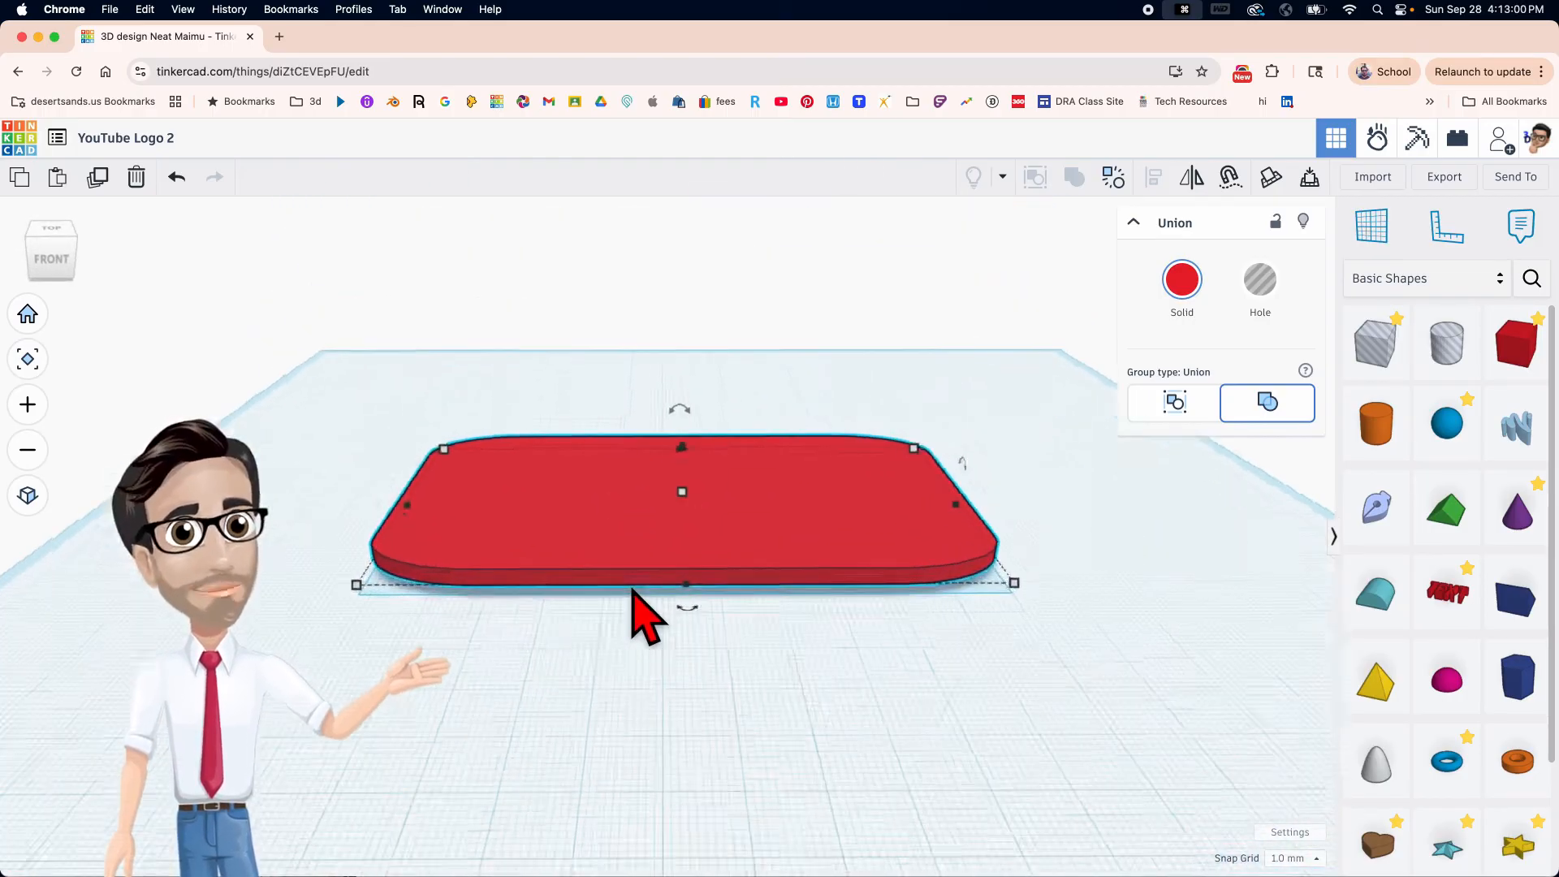
pyautogui.moveTo(524, 618); pyautogui.dragTo(560, 552, button='right')
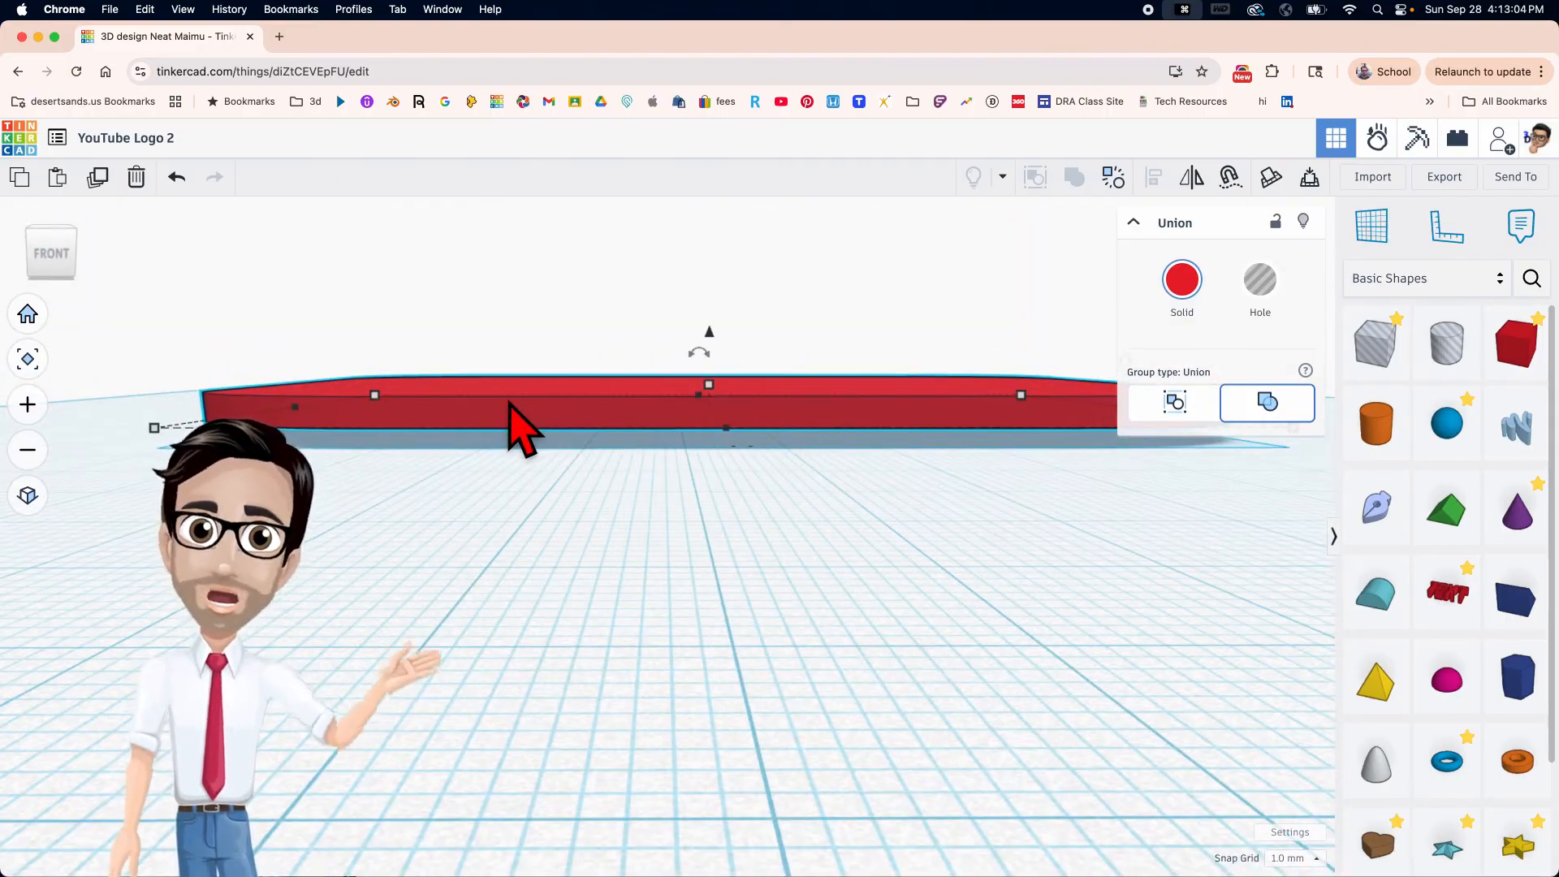
pyautogui.press('d')
pyautogui.moveTo(560, 510)
pyautogui.mouseDown(button='right')
pyautogui.moveTo(566, 487)
pyautogui.moveTo(571, 644)
pyautogui.moveTo(649, 653)
pyautogui.moveTo(564, 532)
pyautogui.mouseUp(button='right')
pyautogui.scroll(-3, 584, 642)
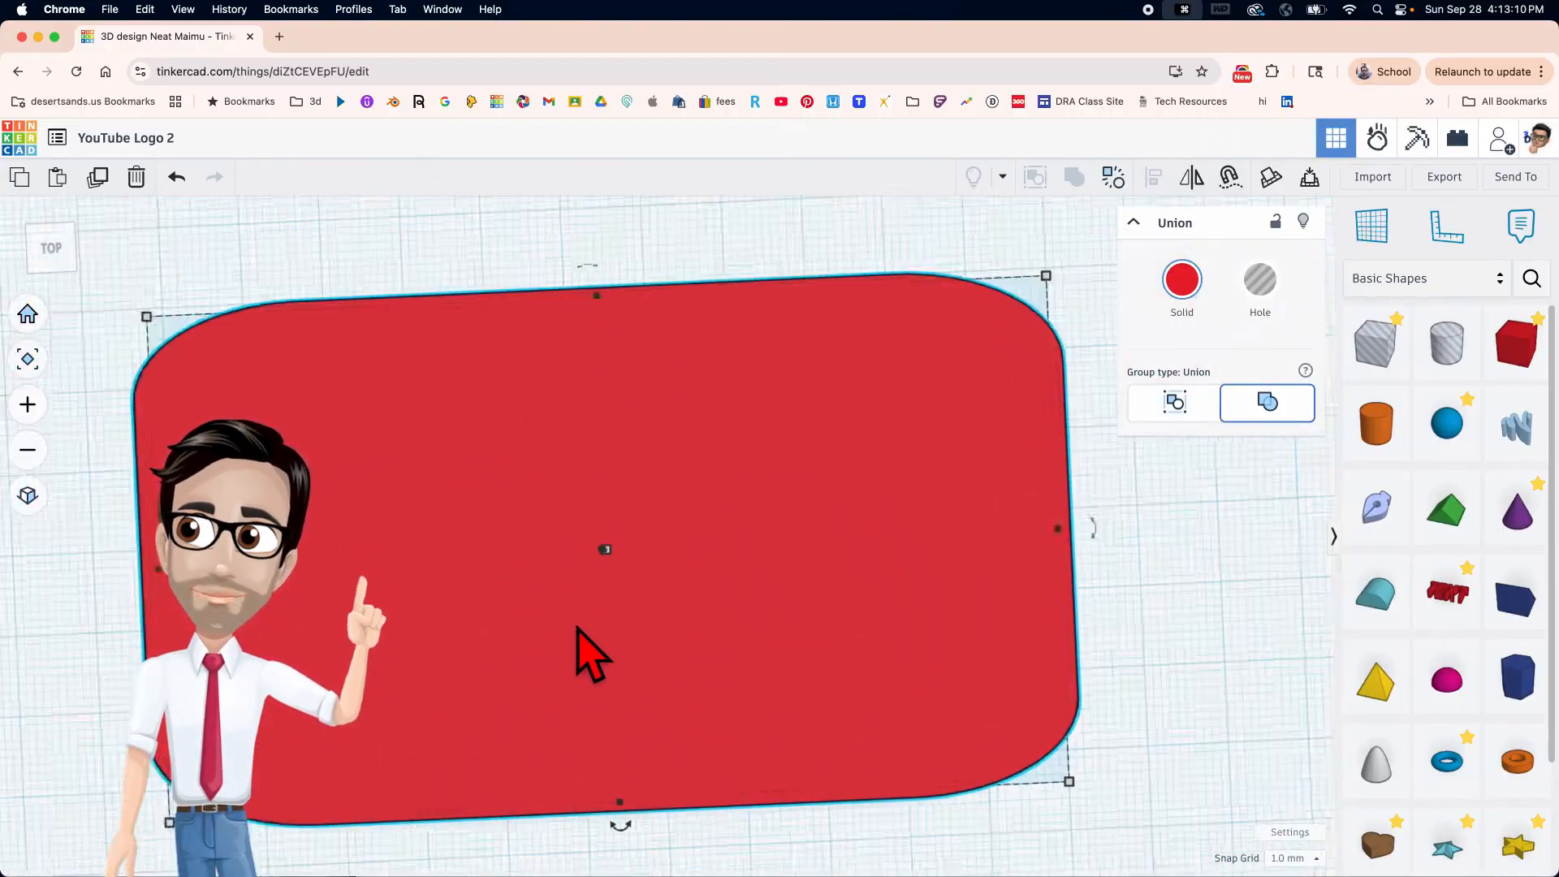
pyautogui.moveTo(577, 626); pyautogui.dragTo(629, 657, button='right')
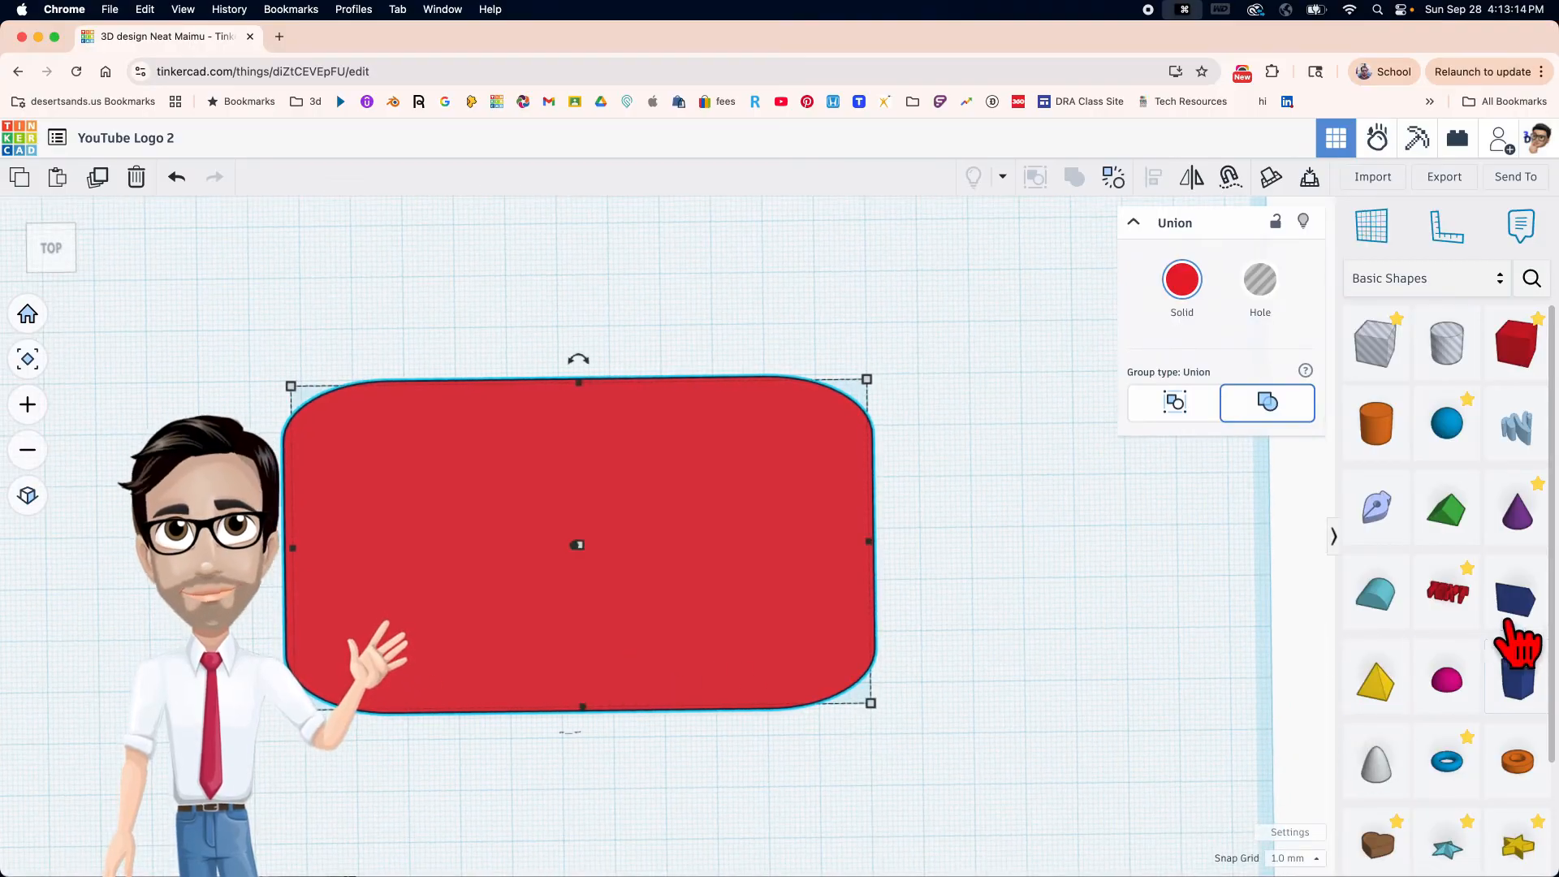
pyautogui.moveTo(1512, 613); pyautogui.dragTo(881, 370)
pyautogui.moveTo(946, 467); pyautogui.dragTo(1020, 393, button='right')
pyautogui.press('Delete')
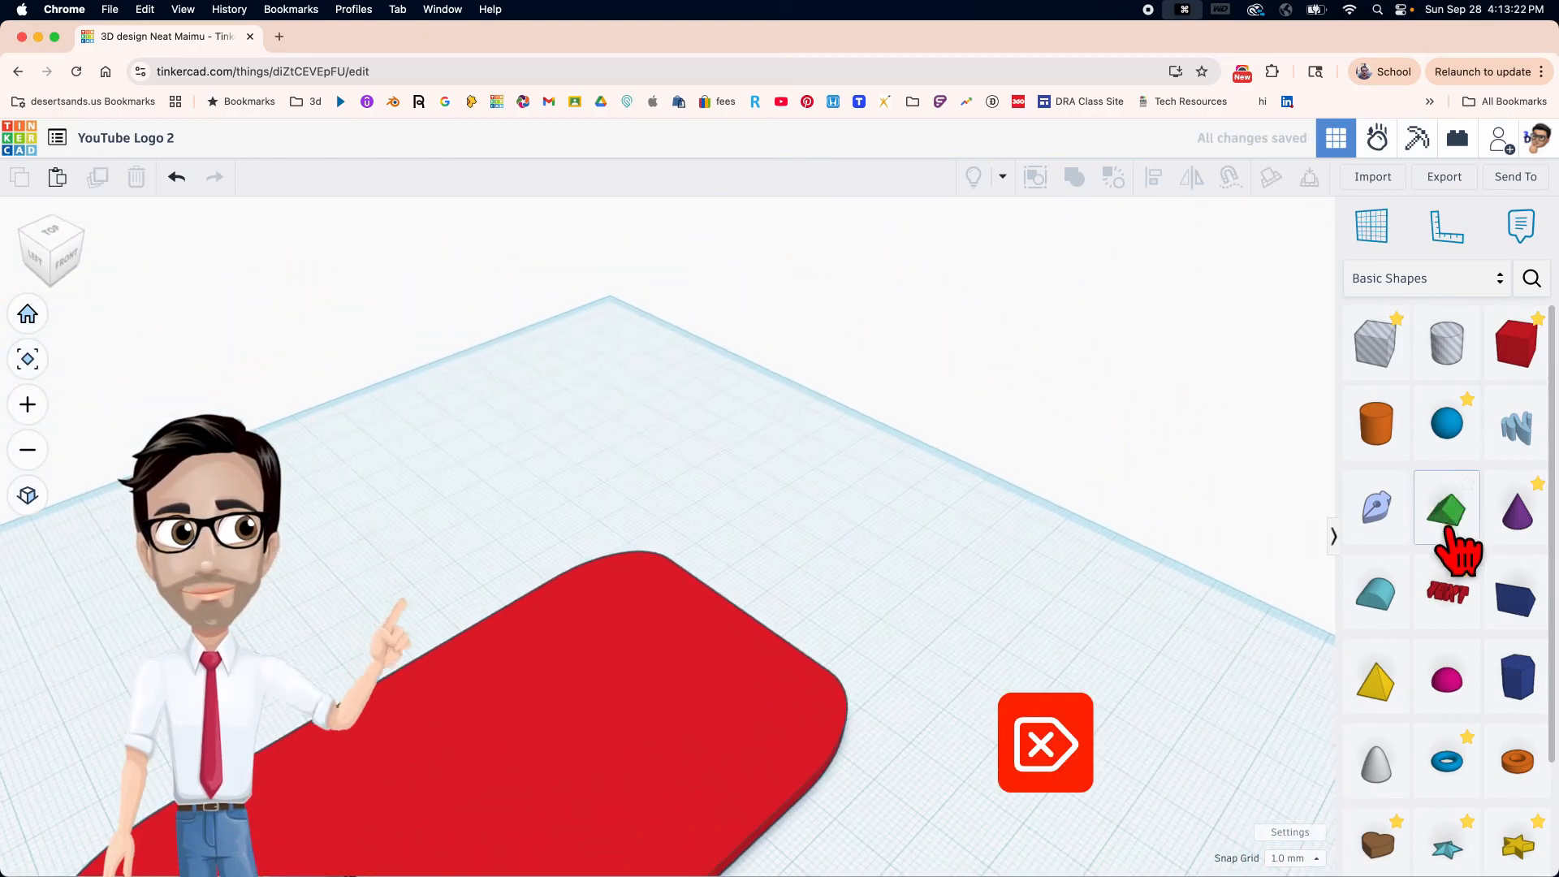
# Add a green roof shape beside the red plate and rotate it to stand upright on its triangular end.
pyautogui.moveTo(1454, 540); pyautogui.dragTo(572, 479)
pyautogui.moveTo(714, 592); pyautogui.dragTo(783, 650, button='right')
pyautogui.moveTo(987, 630); pyautogui.dragTo(907, 662)
pyautogui.moveTo(1015, 636); pyautogui.dragTo(739, 681, button='right')
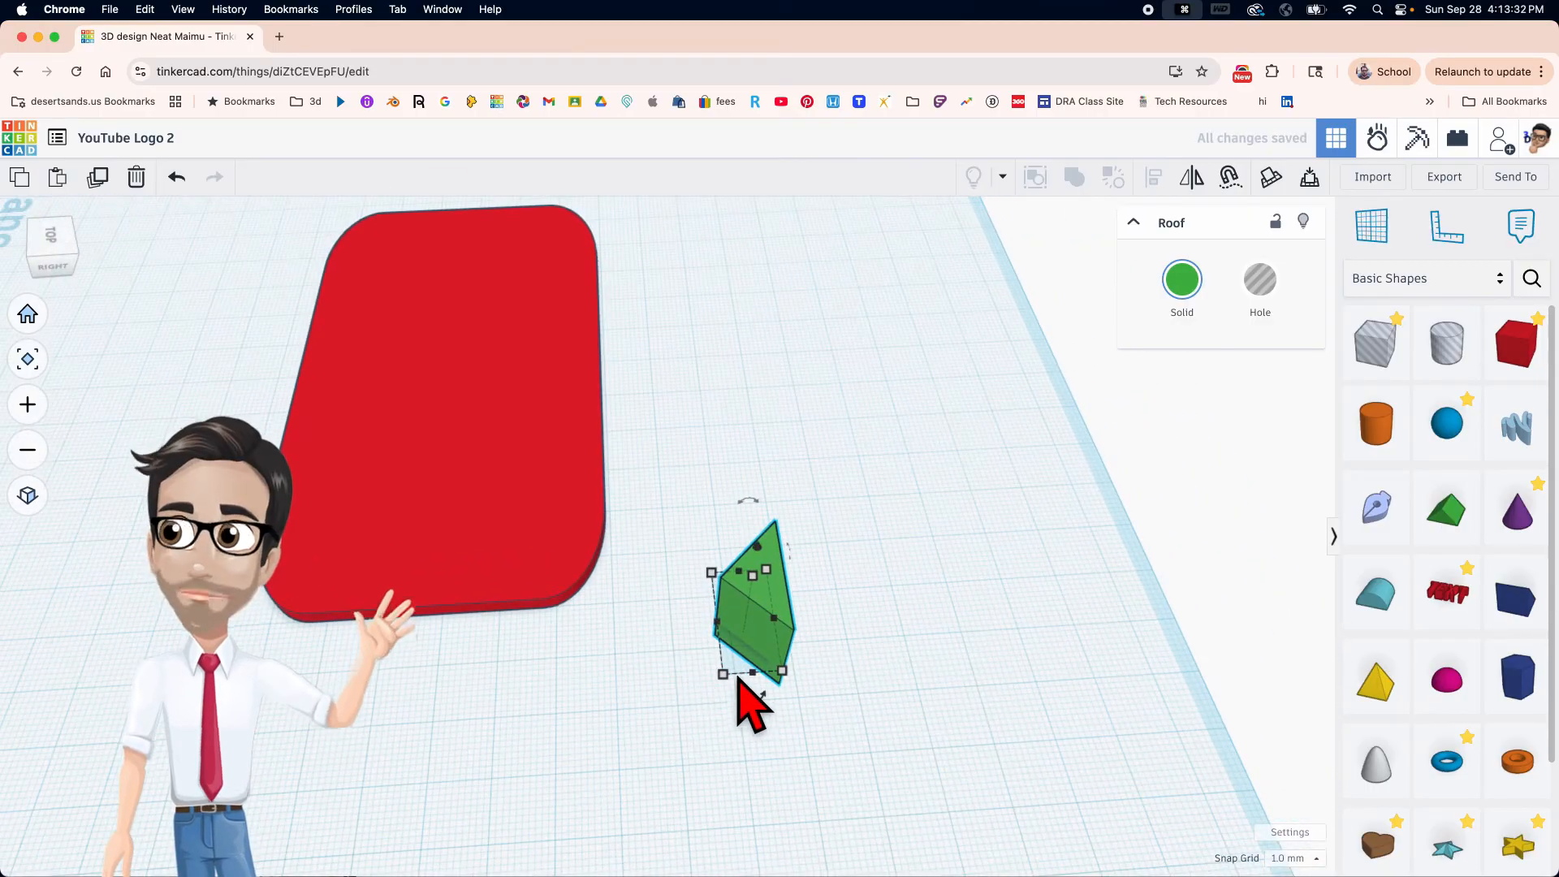
pyautogui.moveTo(738, 695); pyautogui.dragTo(841, 622)
pyautogui.moveTo(842, 622); pyautogui.dragTo(932, 551, button='right')
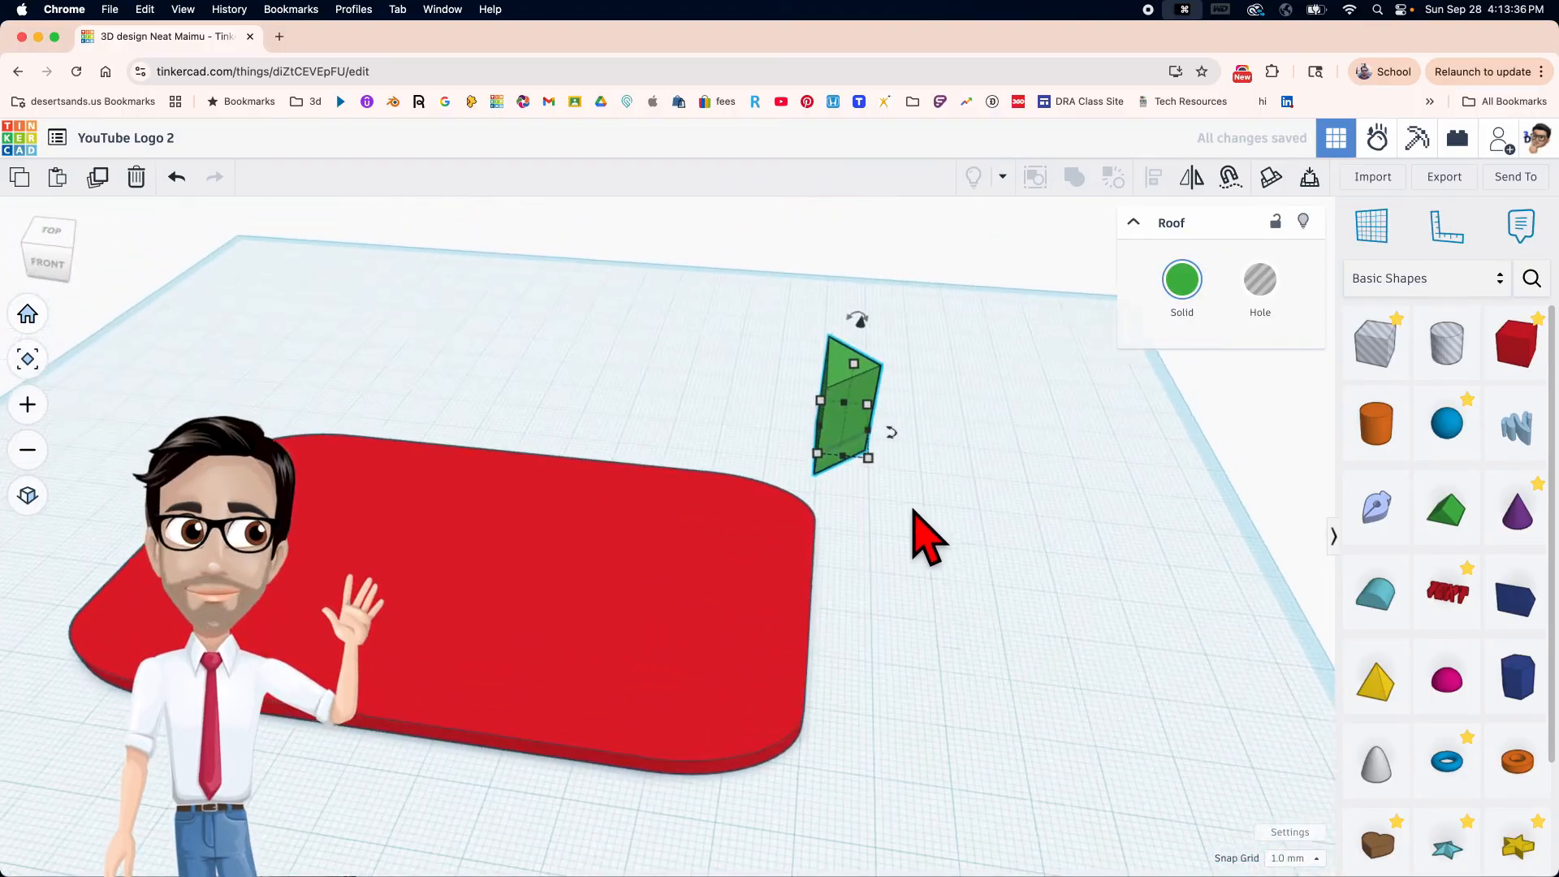
pyautogui.moveTo(862, 471)
pyautogui.mouseDown(button='right')
pyautogui.moveTo(860, 494)
pyautogui.moveTo(828, 463)
pyautogui.moveTo(825, 412)
pyautogui.moveTo(856, 487)
pyautogui.mouseUp(button='right')
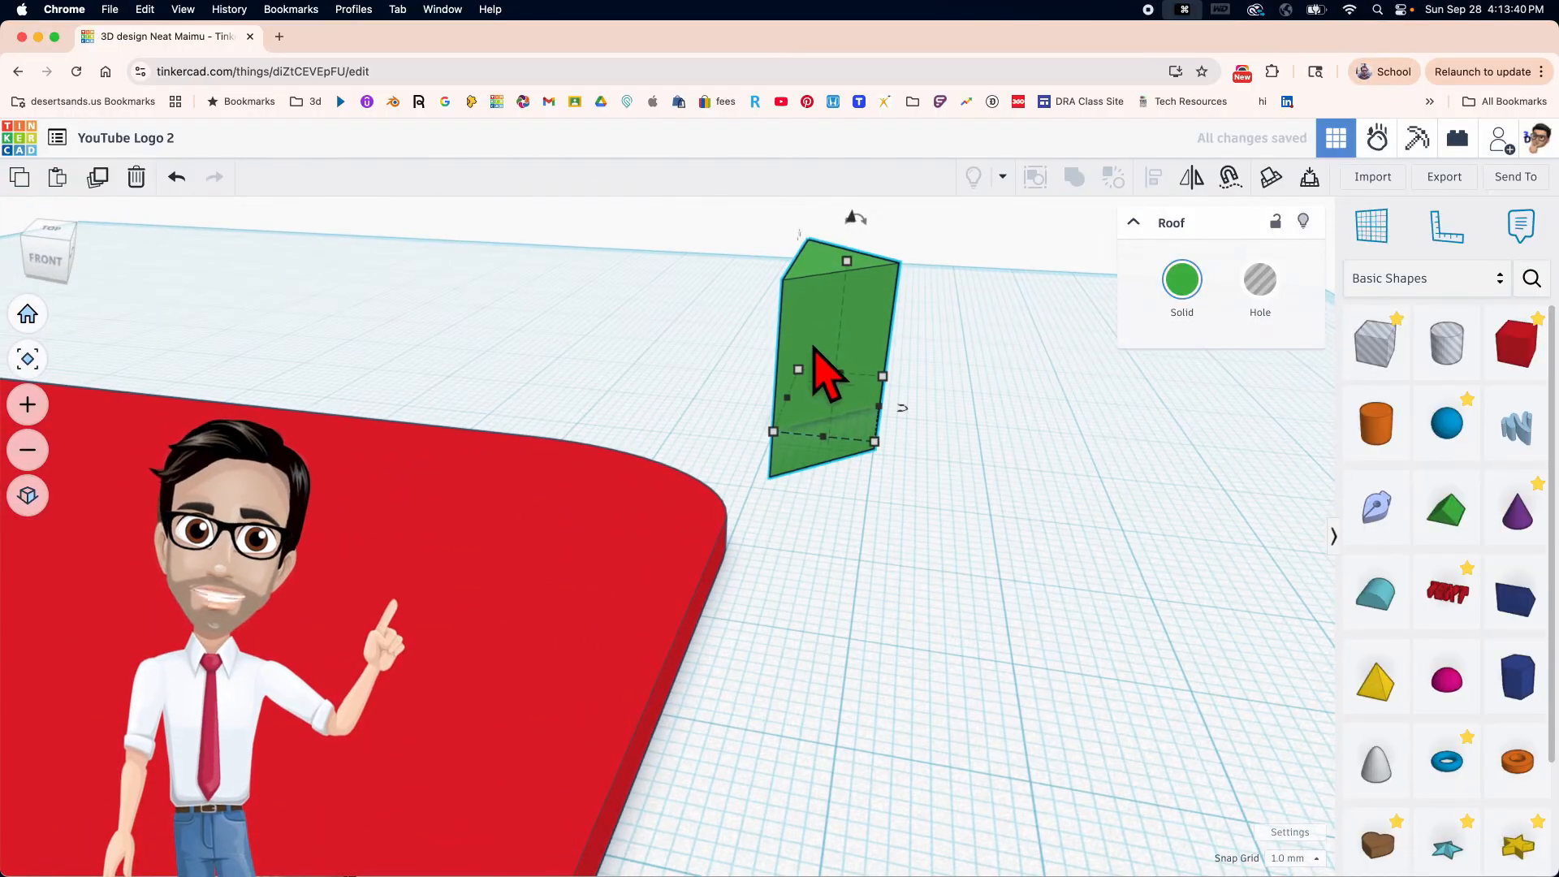
# Drop the green roof shape onto the workplane and set its footprint to 23 mm wide by 22 mm deep.
pyautogui.press('d')
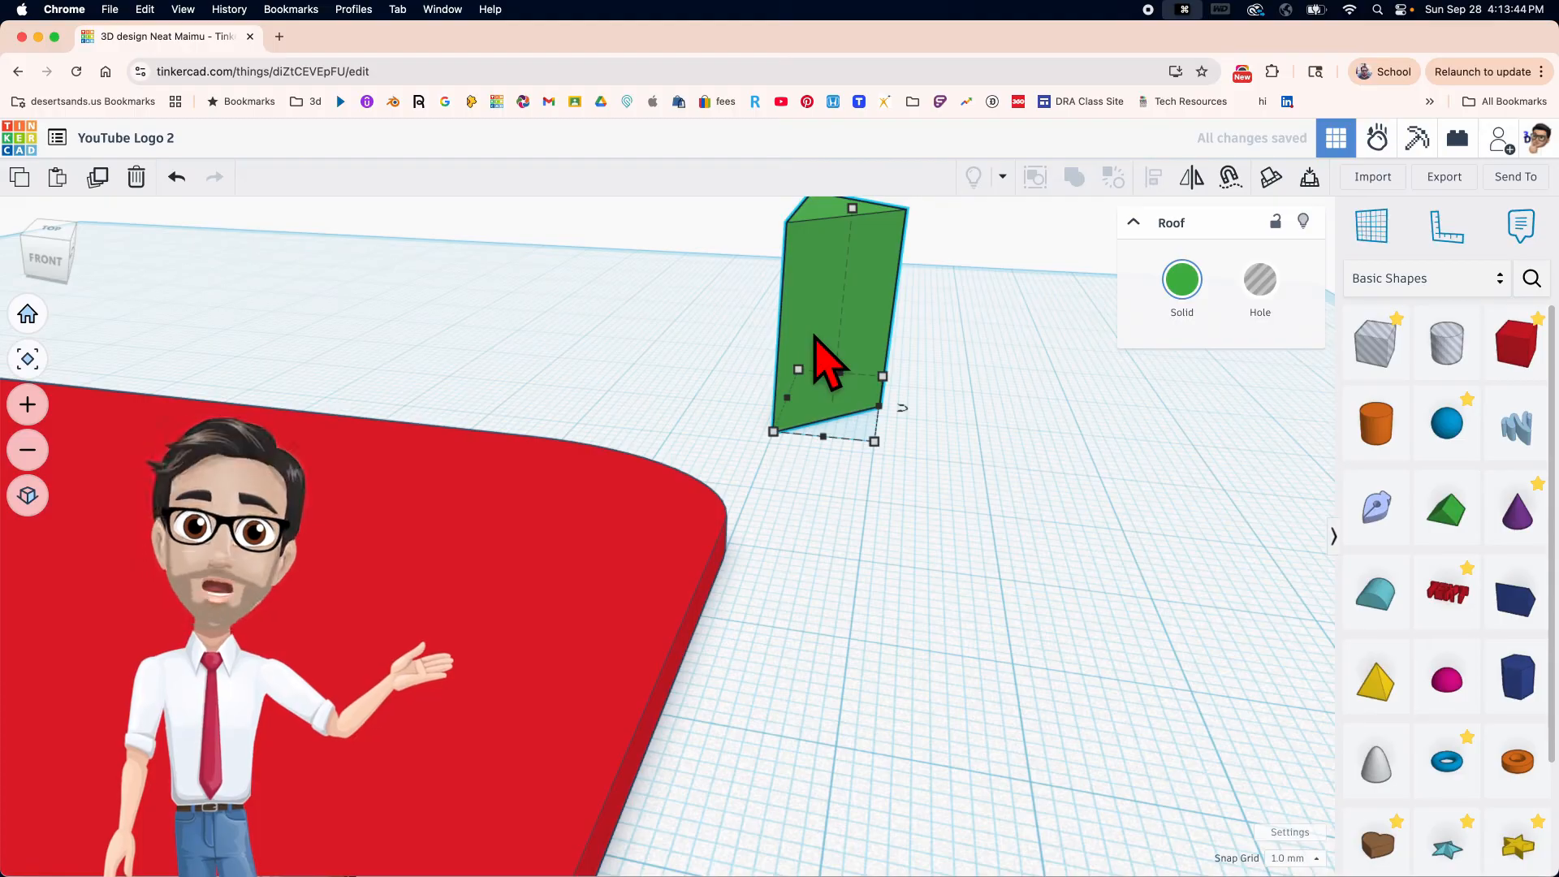
pyautogui.moveTo(814, 336); pyautogui.dragTo(872, 352, button='right')
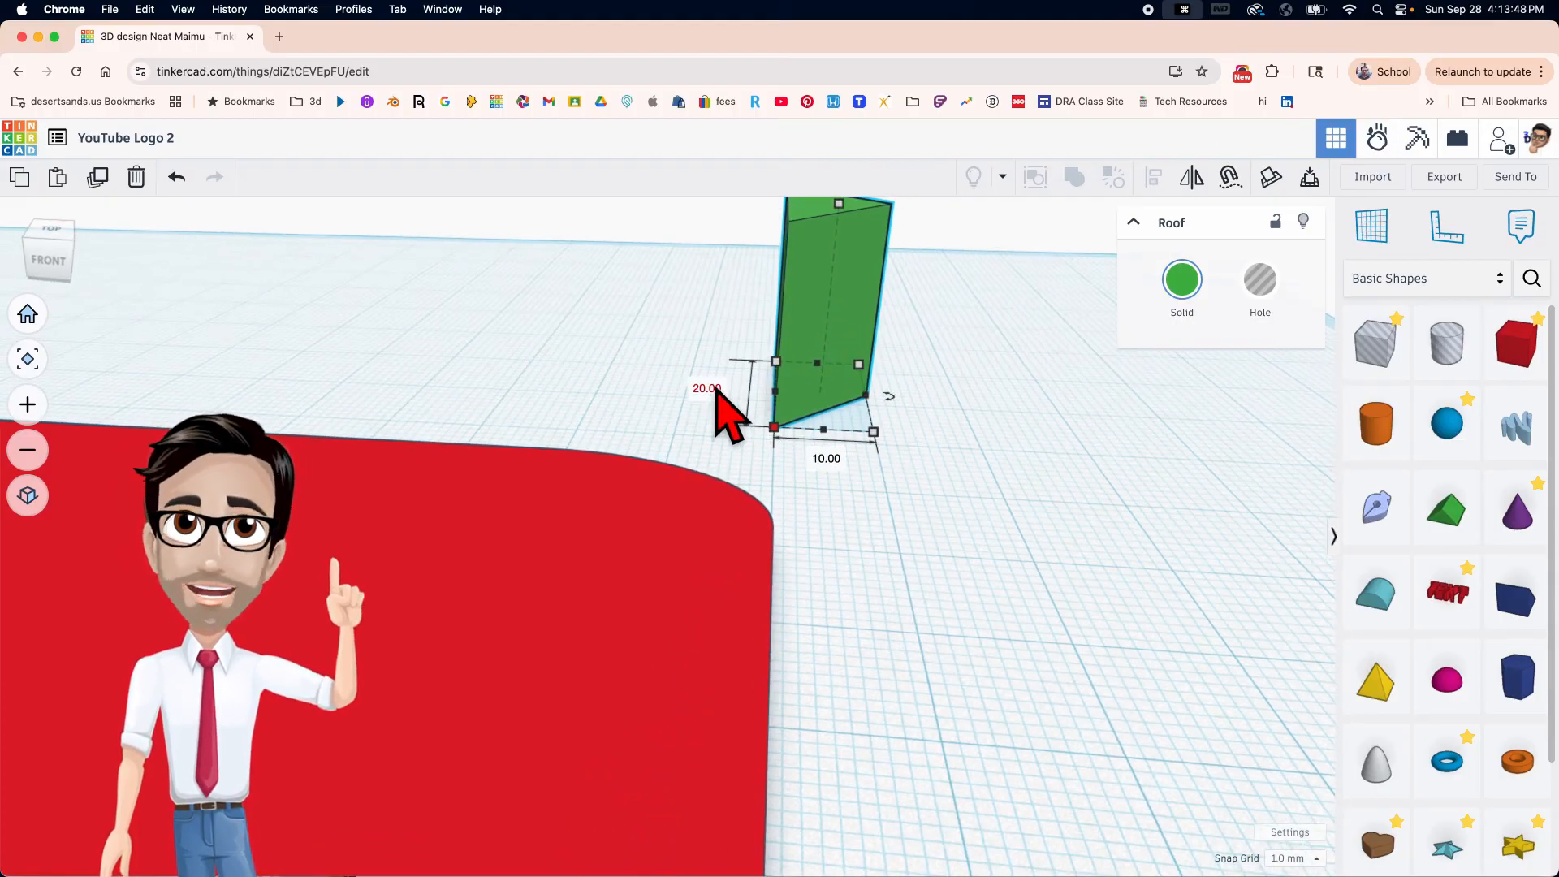
pyautogui.write('22')
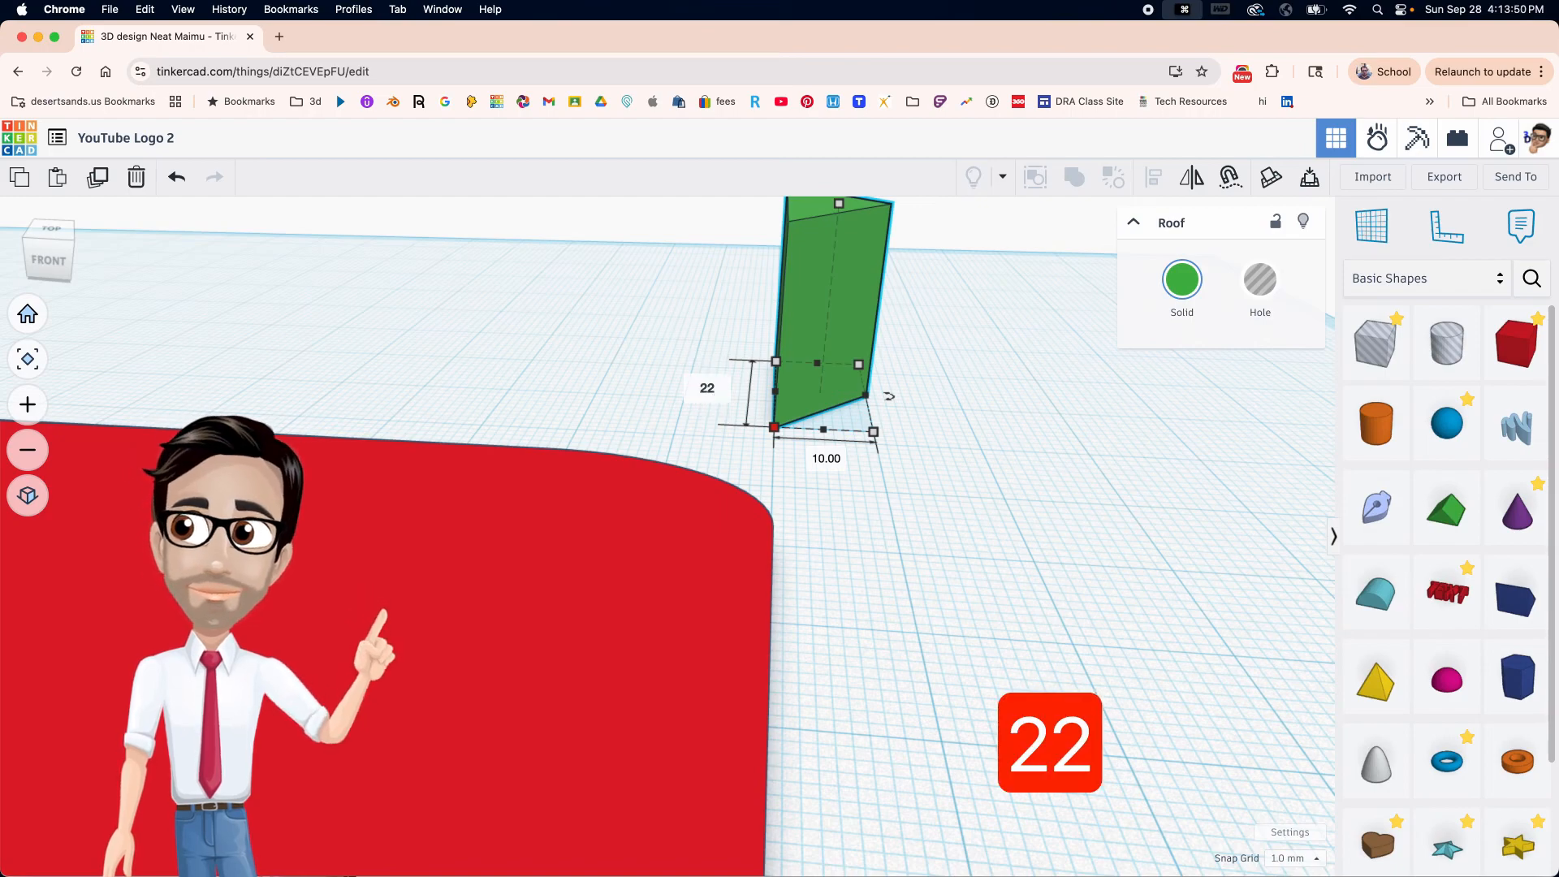
pyautogui.press('Return')
pyautogui.write('23')
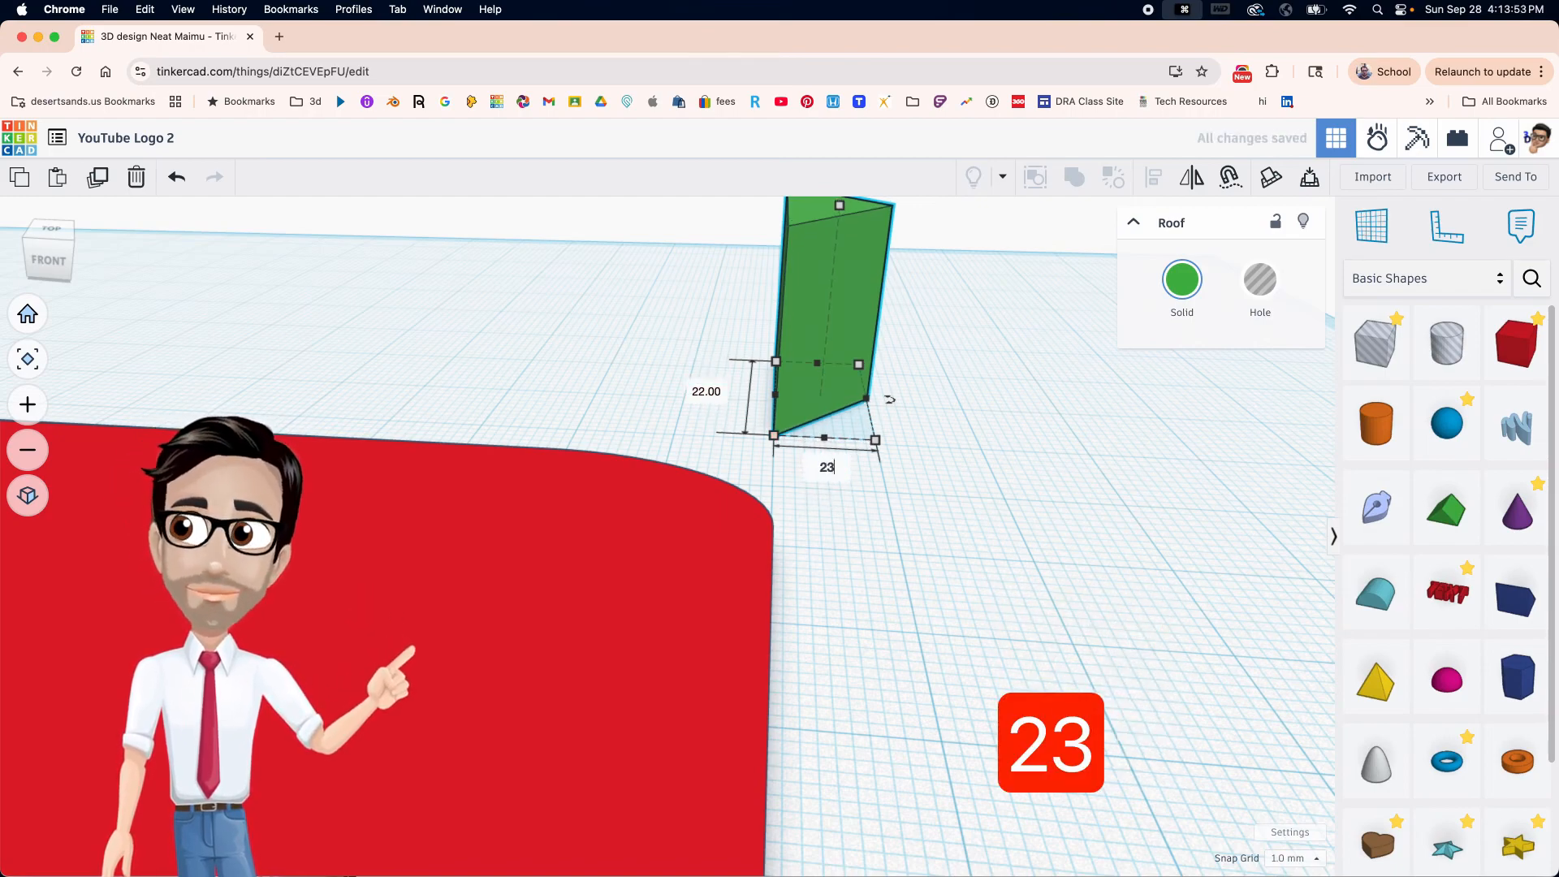
pyautogui.press('Return')
# Set the roof shape's height to 3.5 mm and change its color to white.
pyautogui.moveTo(841, 388); pyautogui.dragTo(798, 323, button='right')
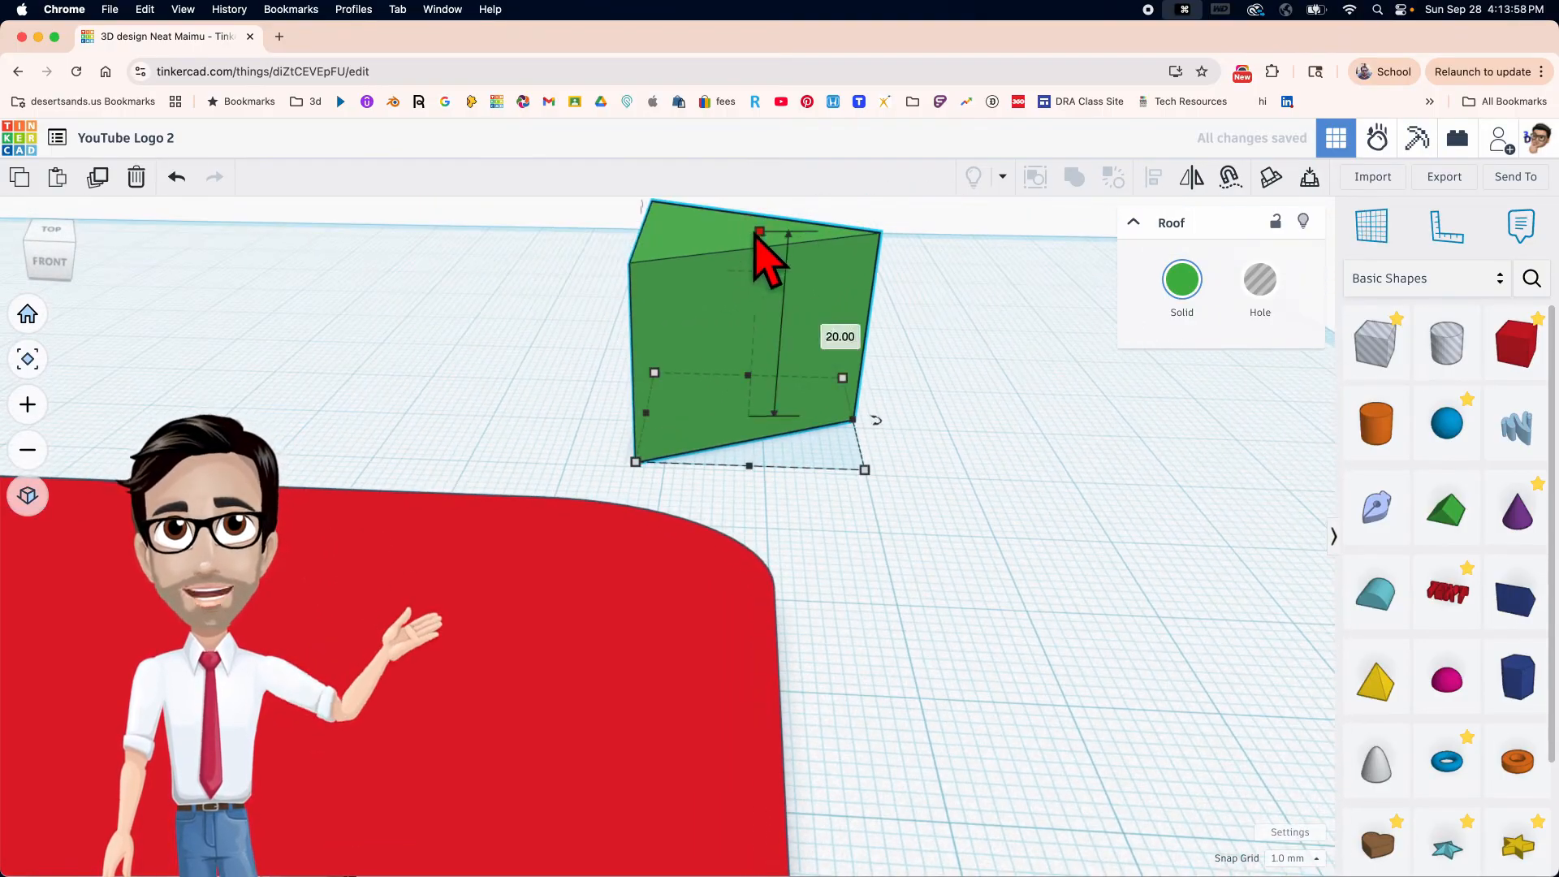
pyautogui.write('3.')
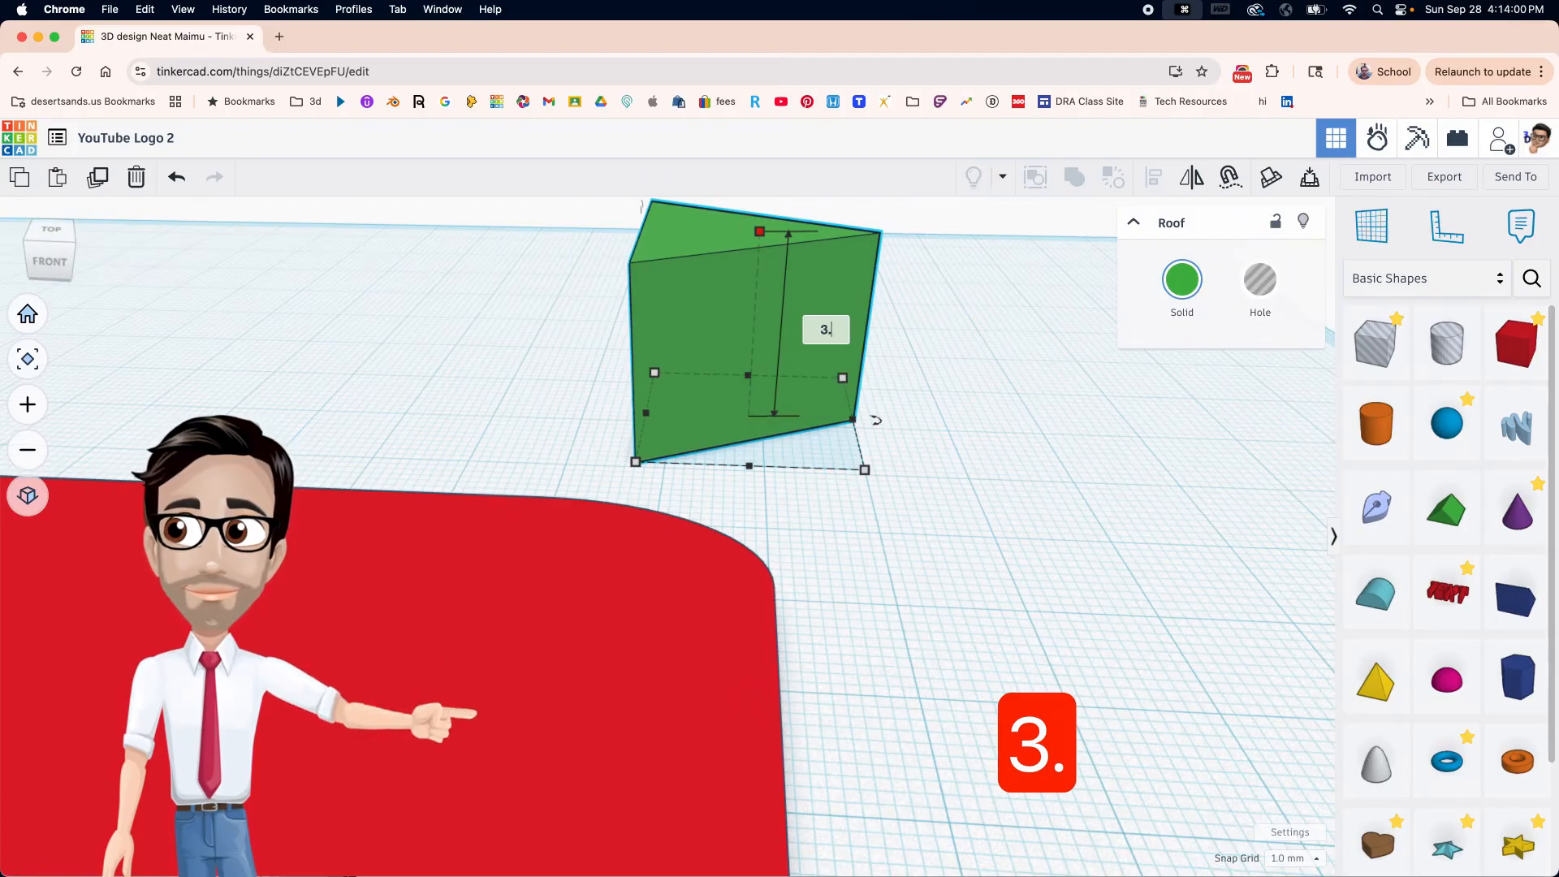
pyautogui.write('5')
pyautogui.press('Return')
pyautogui.scroll(-3, 812, 390)
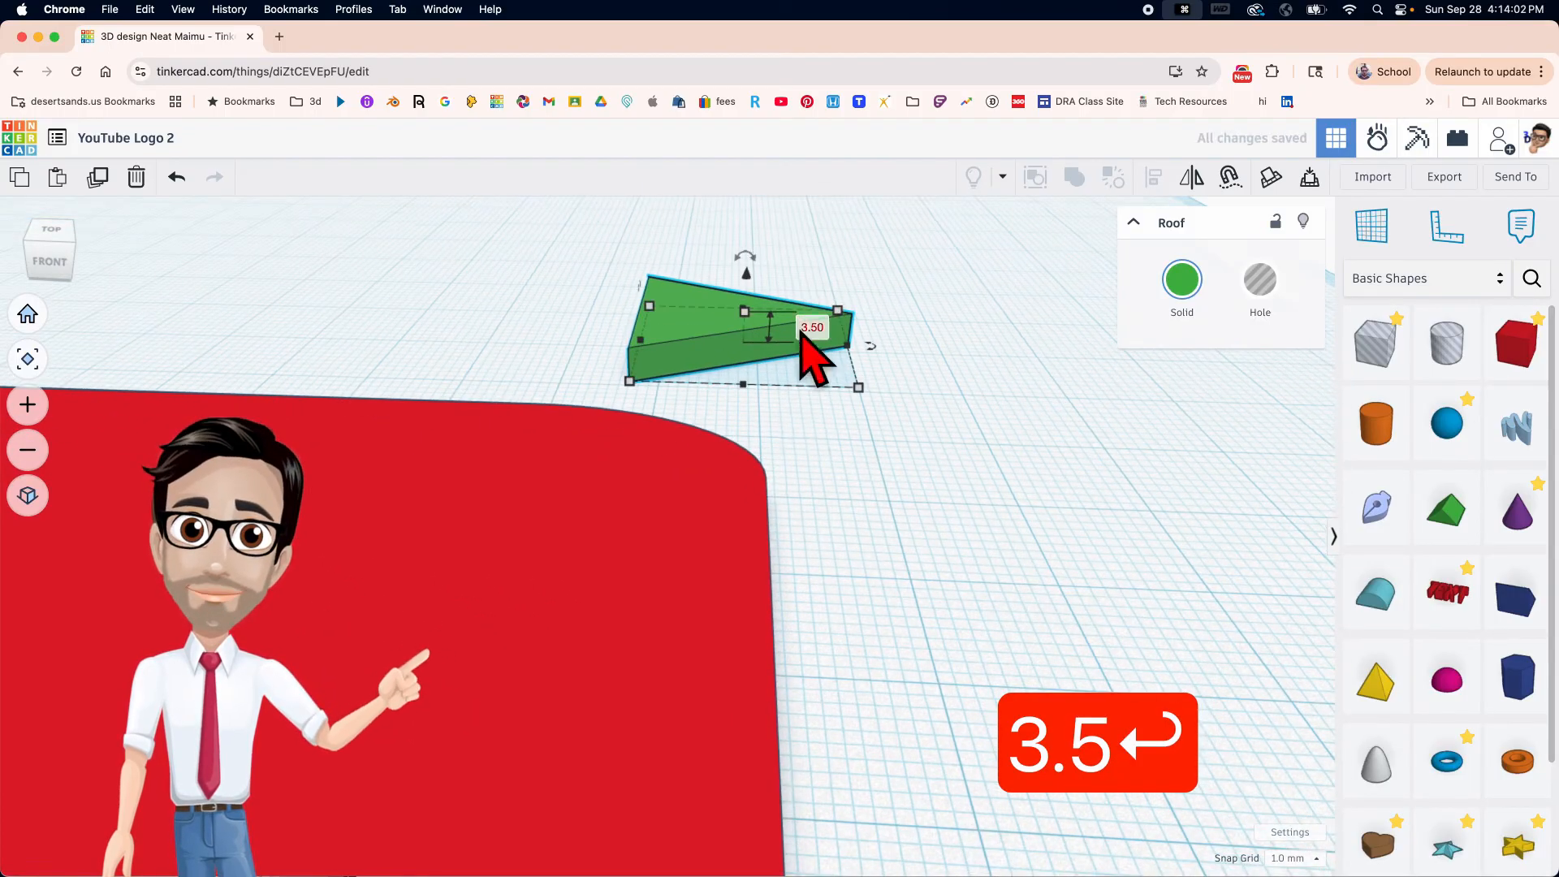
pyautogui.click(1182, 280)
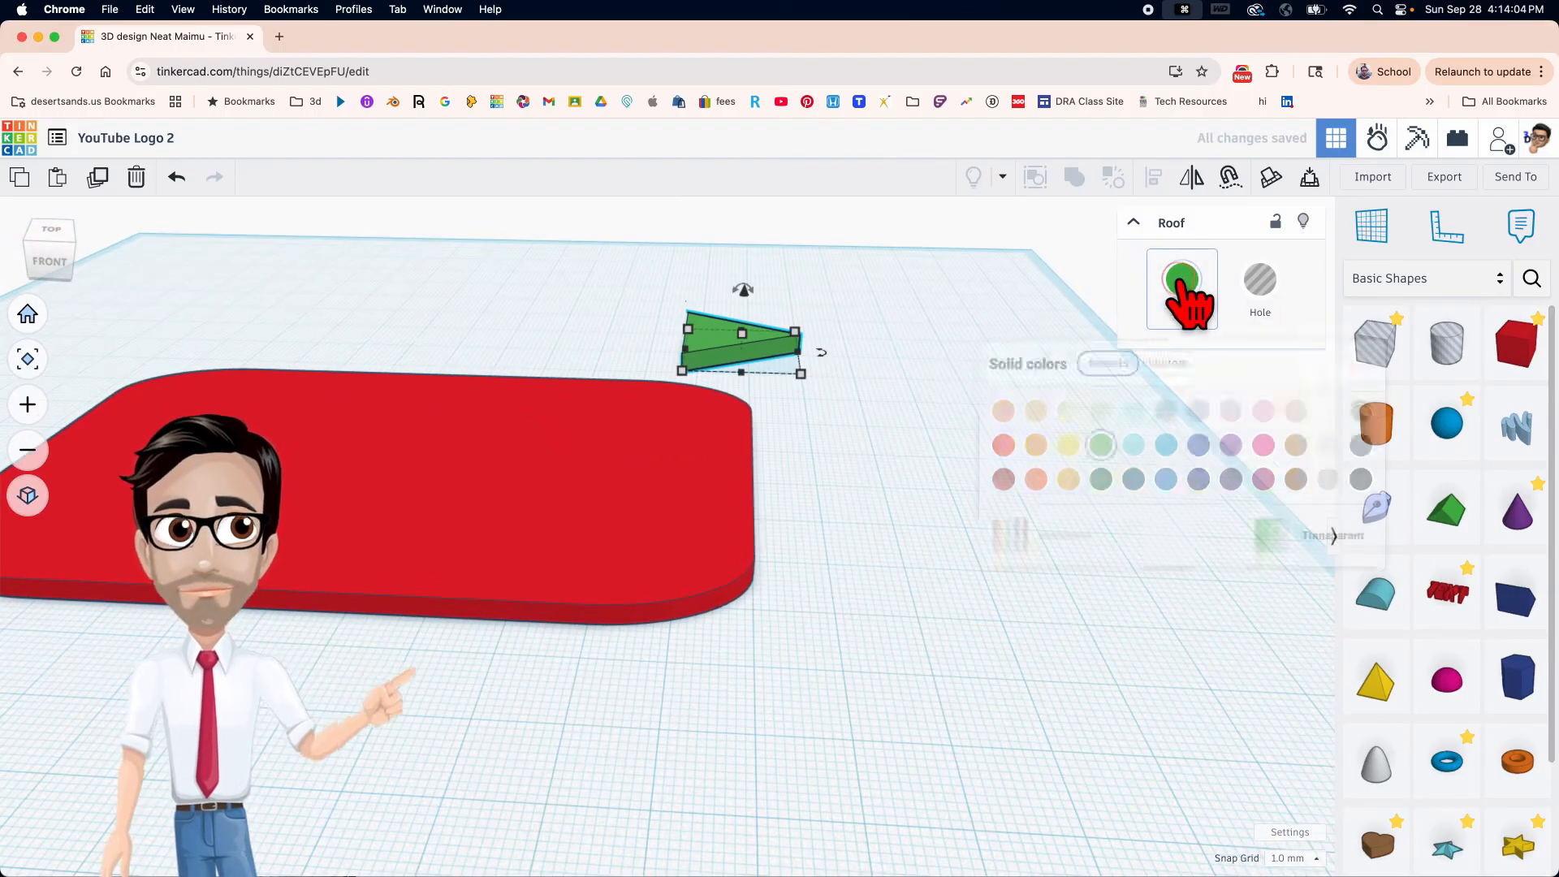
pyautogui.click(1327, 416)
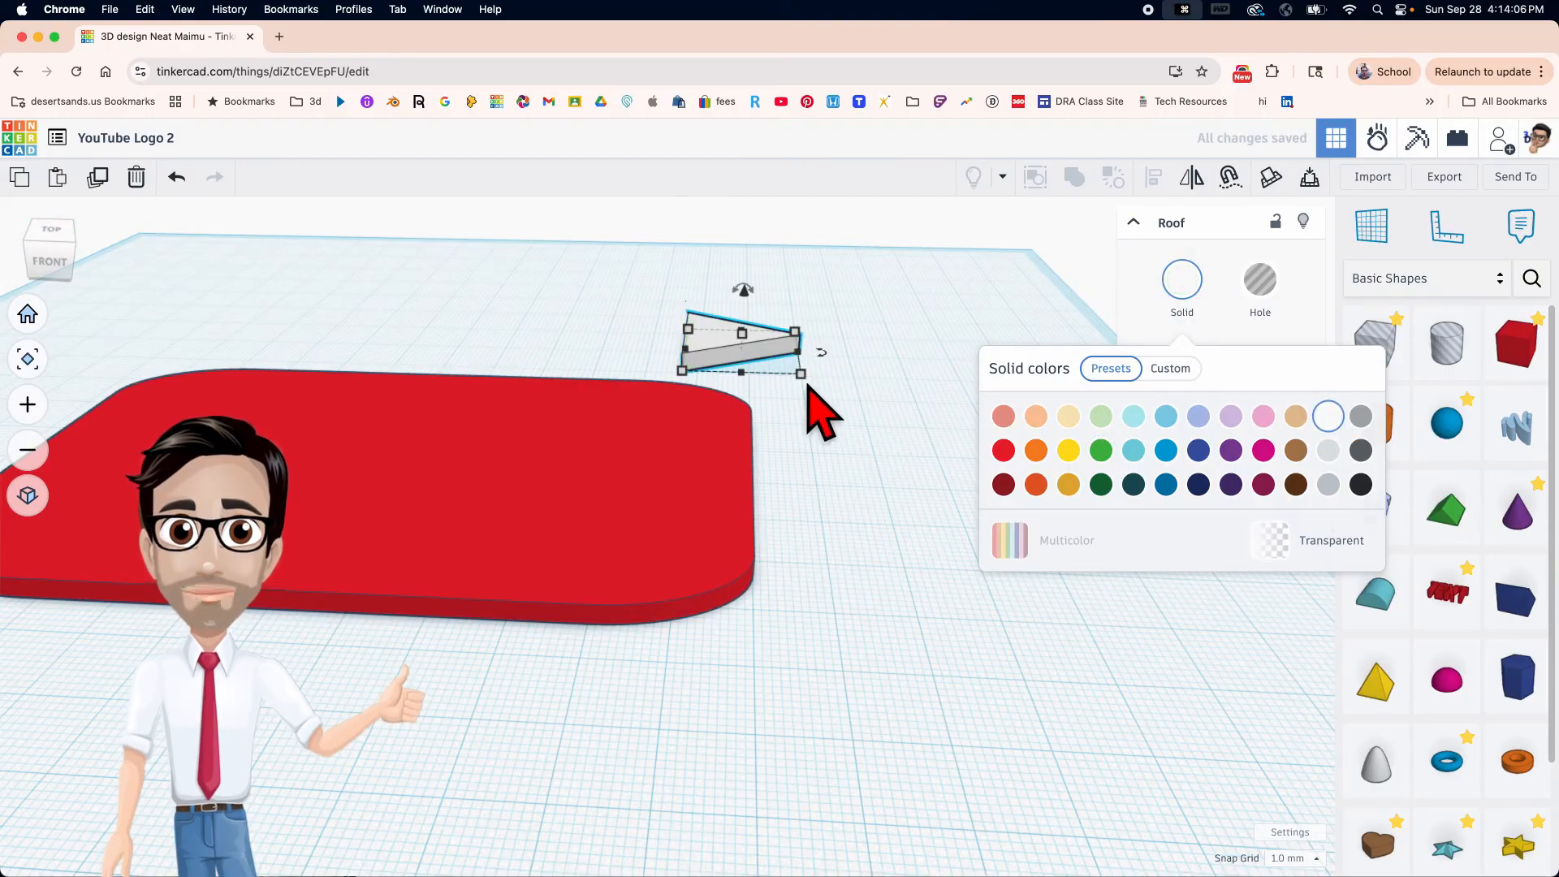
# Move the white triangle onto the red plate, near its middle.
pyautogui.click(713, 353)
pyautogui.moveTo(508, 455); pyautogui.dragTo(327, 483)
pyautogui.moveTo(376, 539); pyautogui.dragTo(671, 439, button='right')
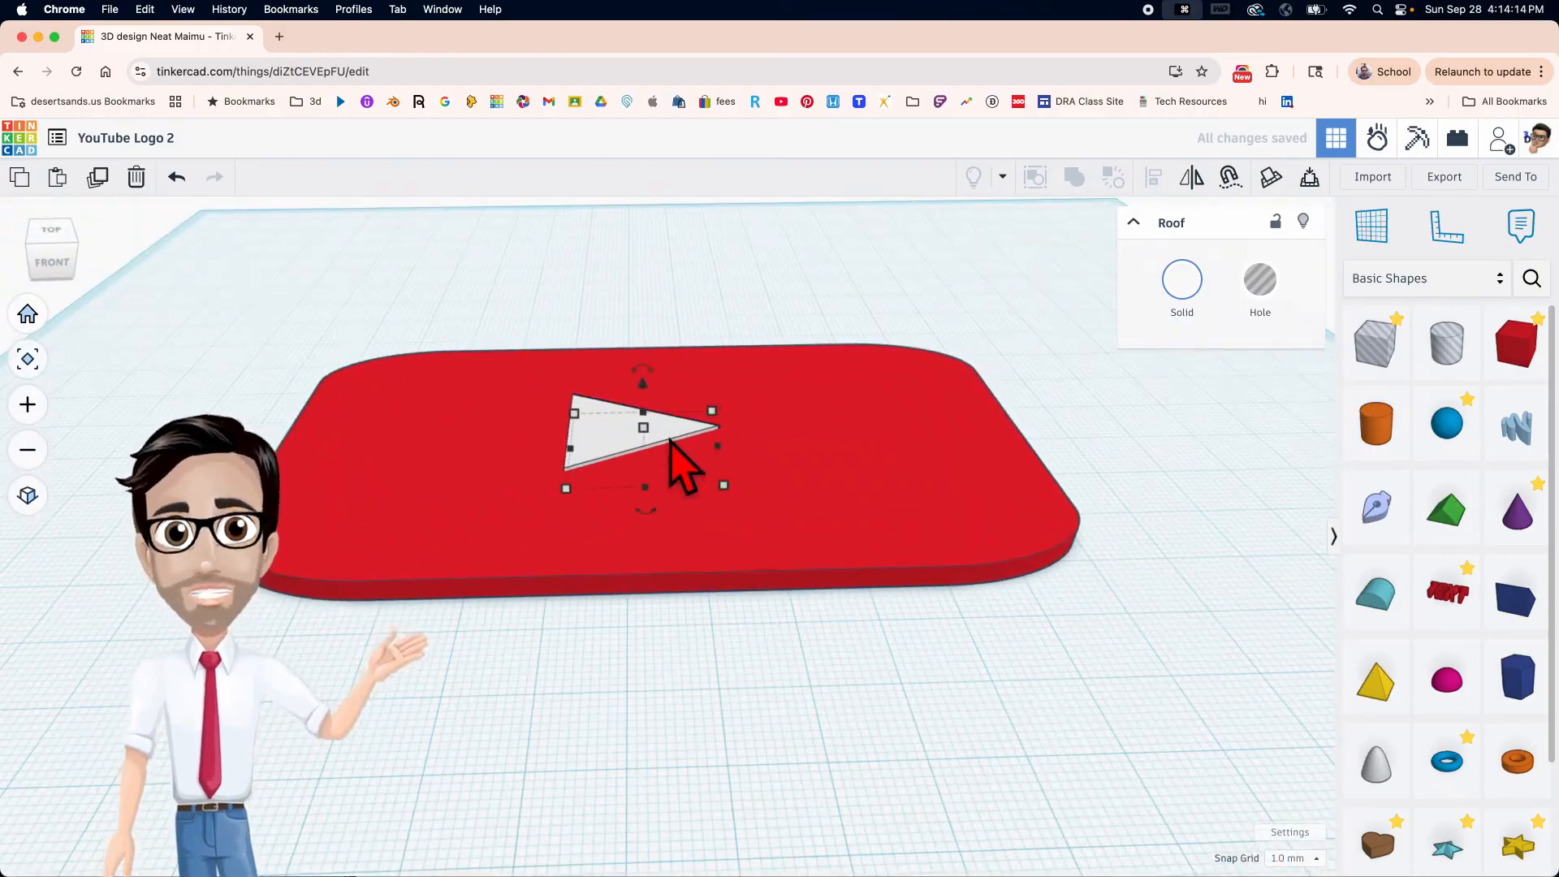
# Examine how far the white triangle protrudes above the red plate and check the plate's height.
pyautogui.scroll(5, 647, 433)
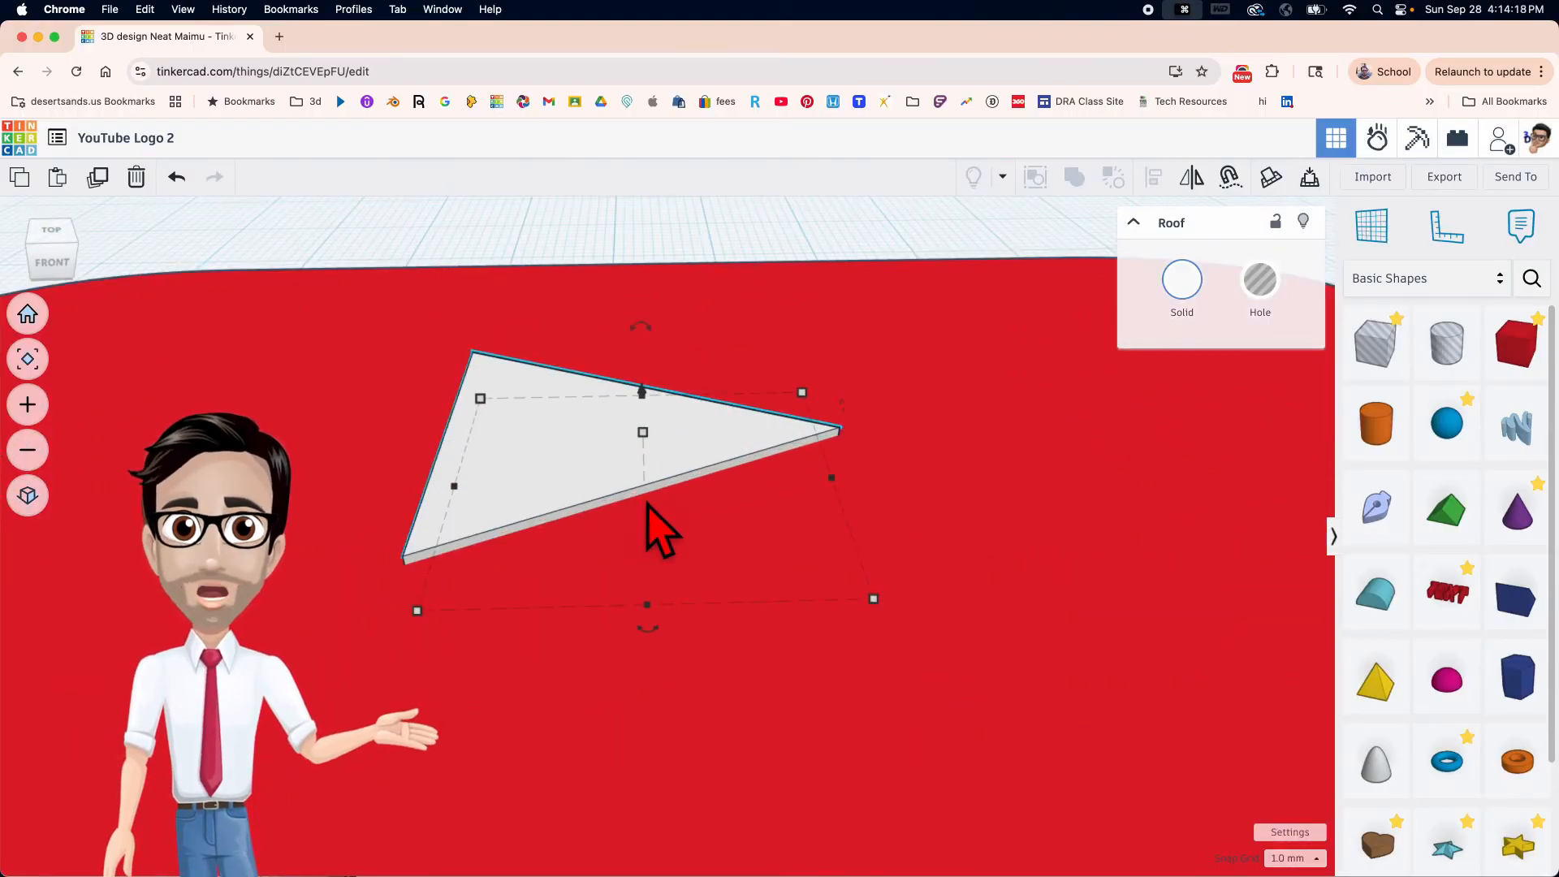
pyautogui.scroll(-5, 671, 529)
pyautogui.click(851, 569)
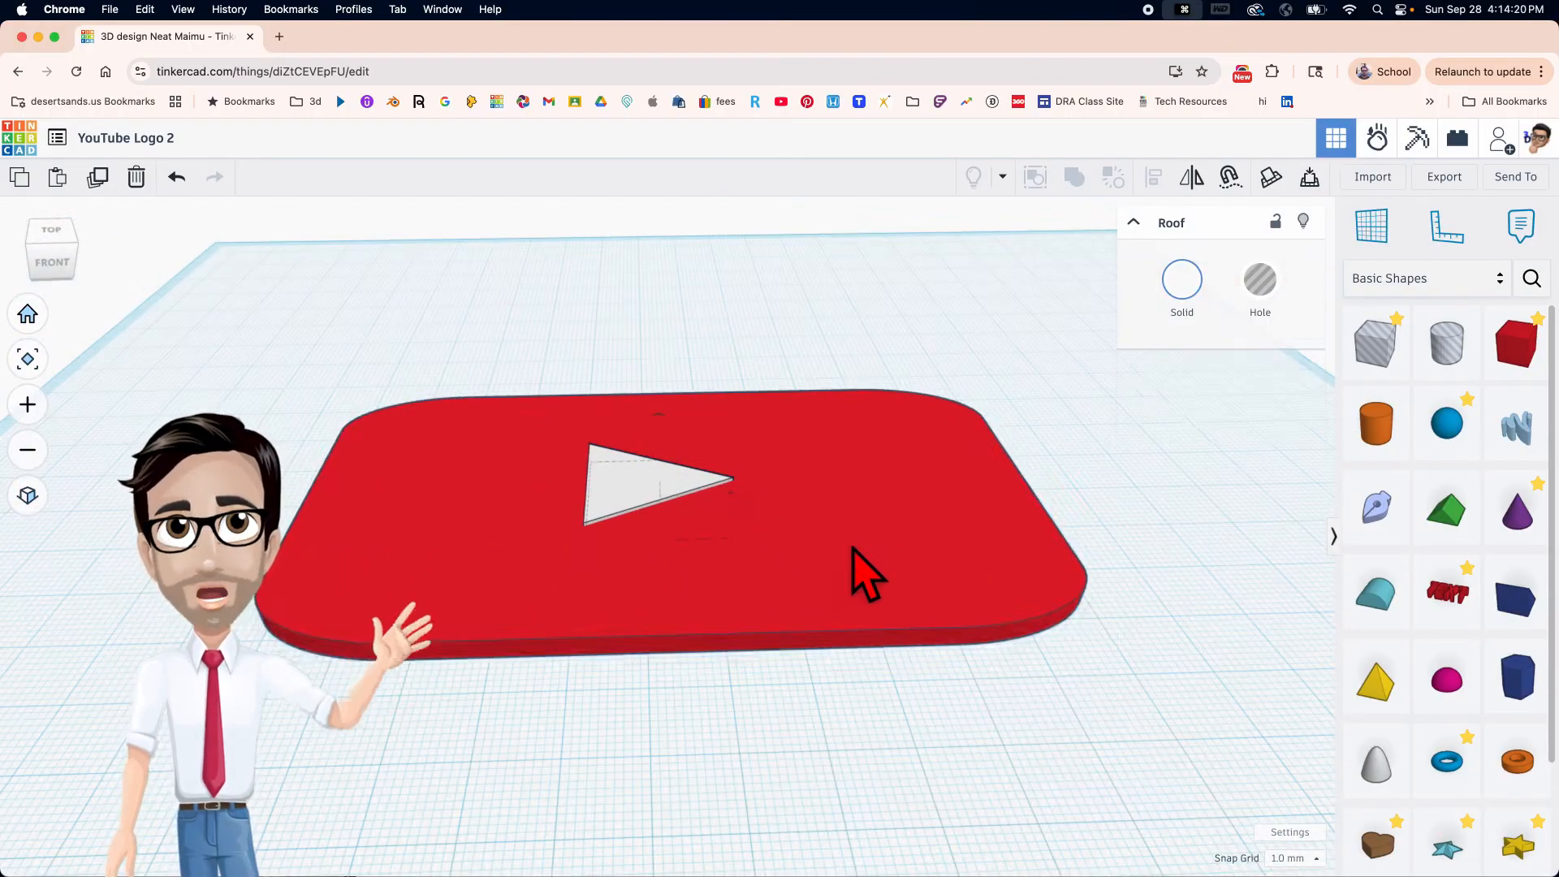
pyautogui.click(641, 507)
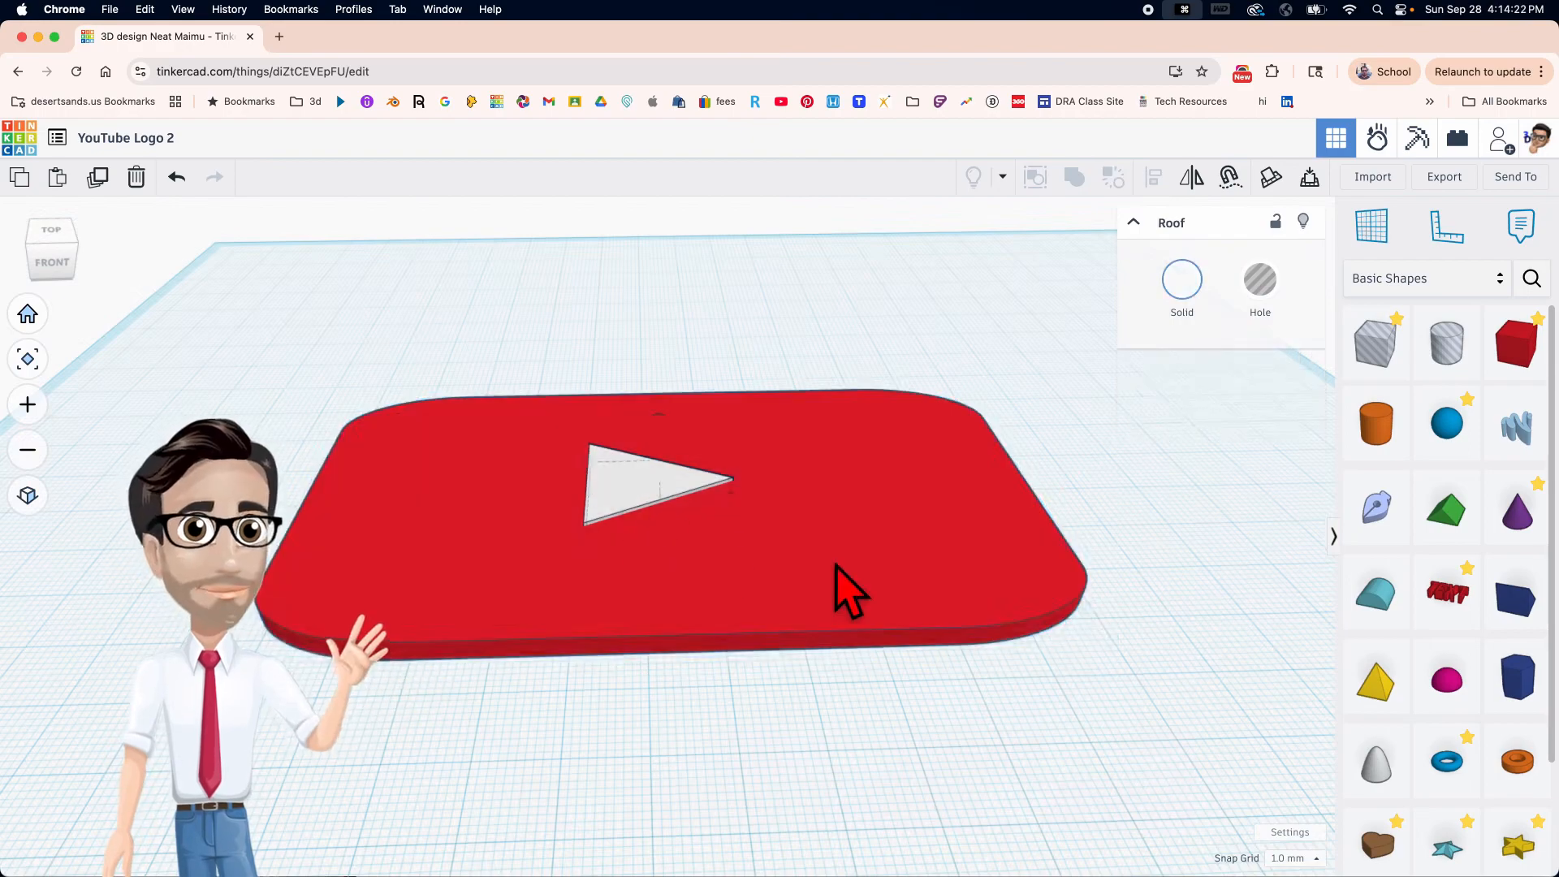
pyautogui.click(847, 590)
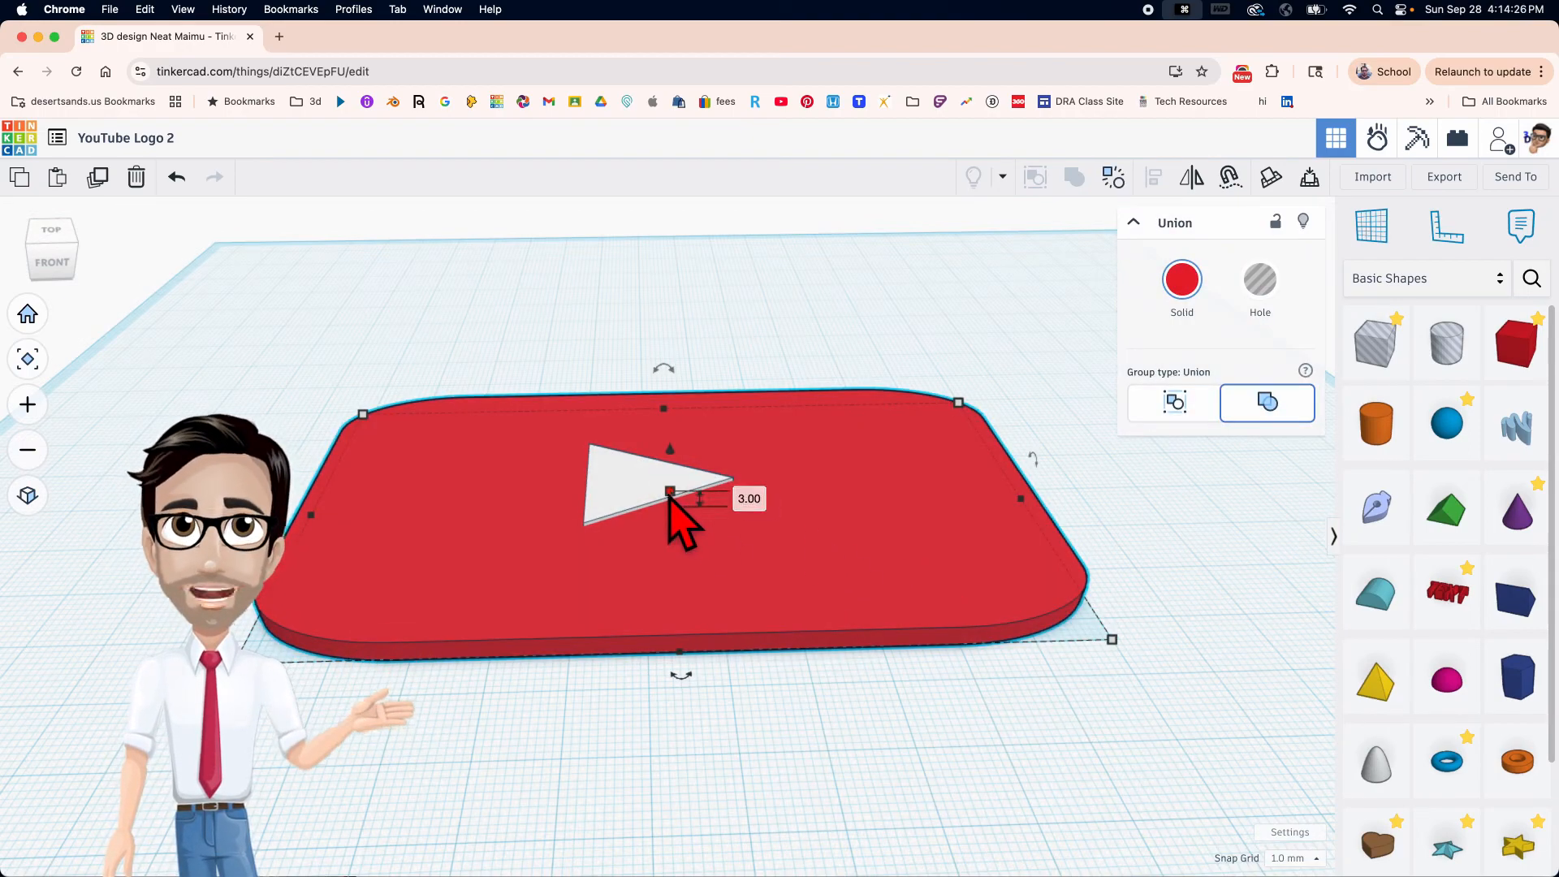
pyautogui.click(642, 510)
pyautogui.moveTo(672, 501); pyautogui.dragTo(716, 602, button='right')
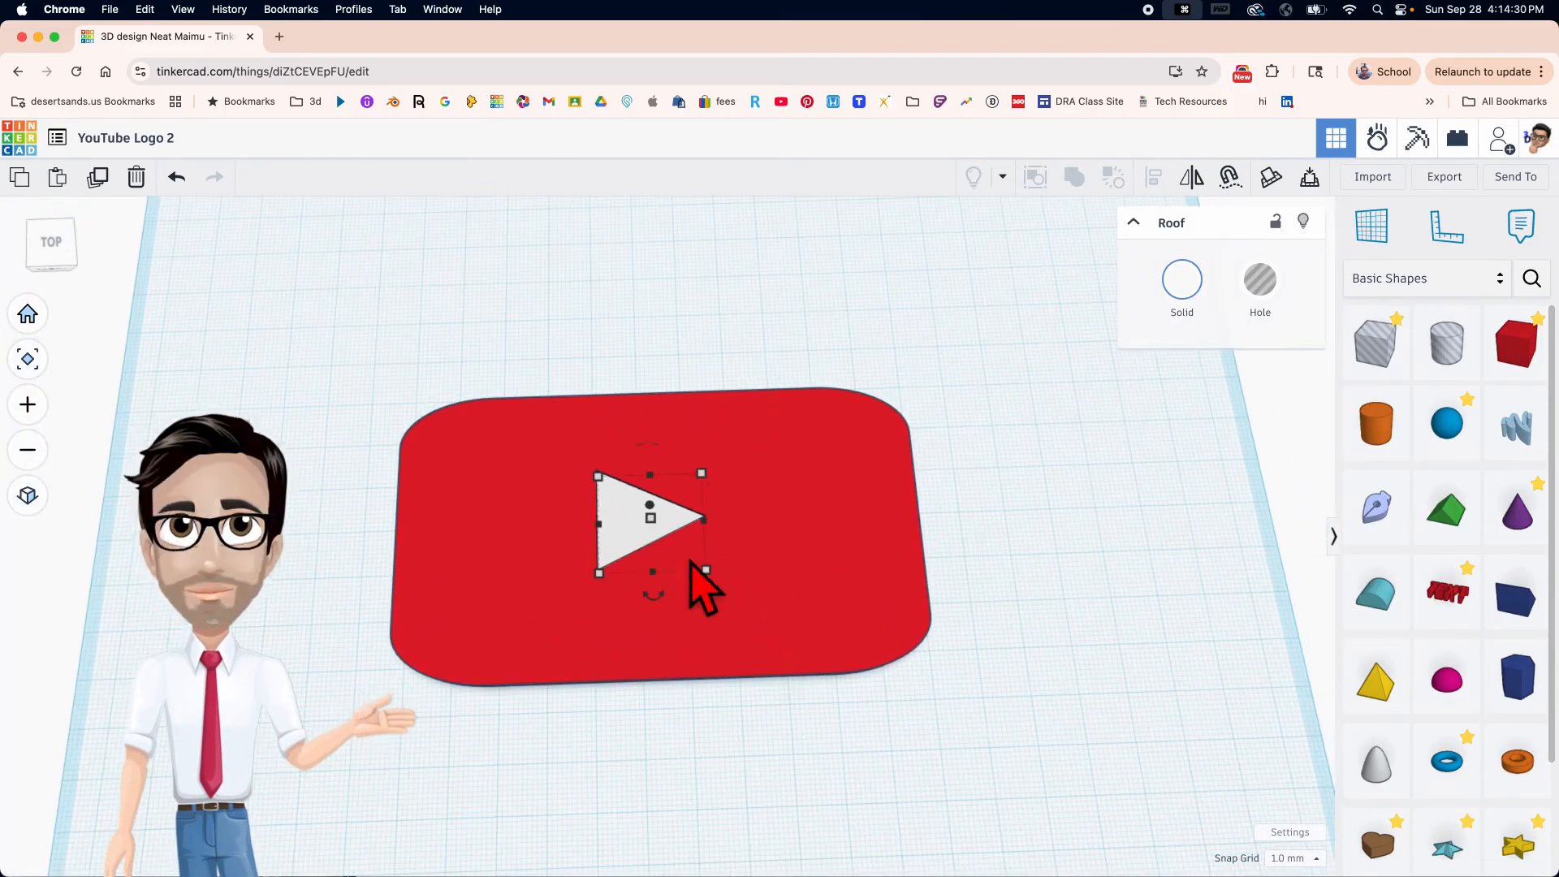
pyautogui.click(1043, 574)
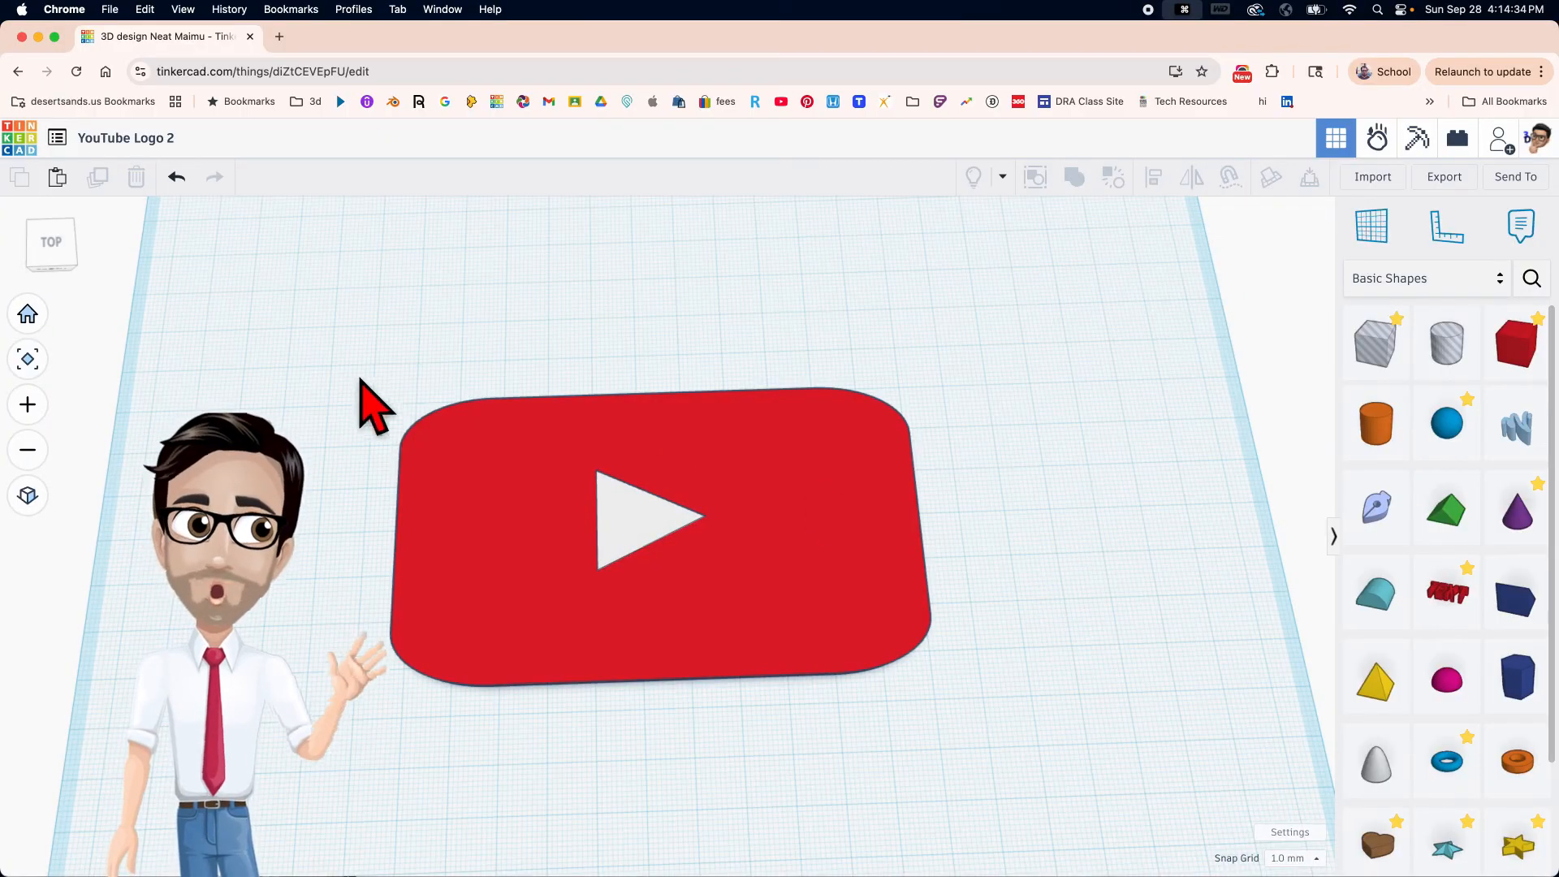
# Select the red plate and white triangle together and align the triangle to the center of the plate's width.
pyautogui.moveTo(283, 347); pyautogui.dragTo(1027, 731)
pyautogui.moveTo(306, 330); pyautogui.dragTo(944, 690)
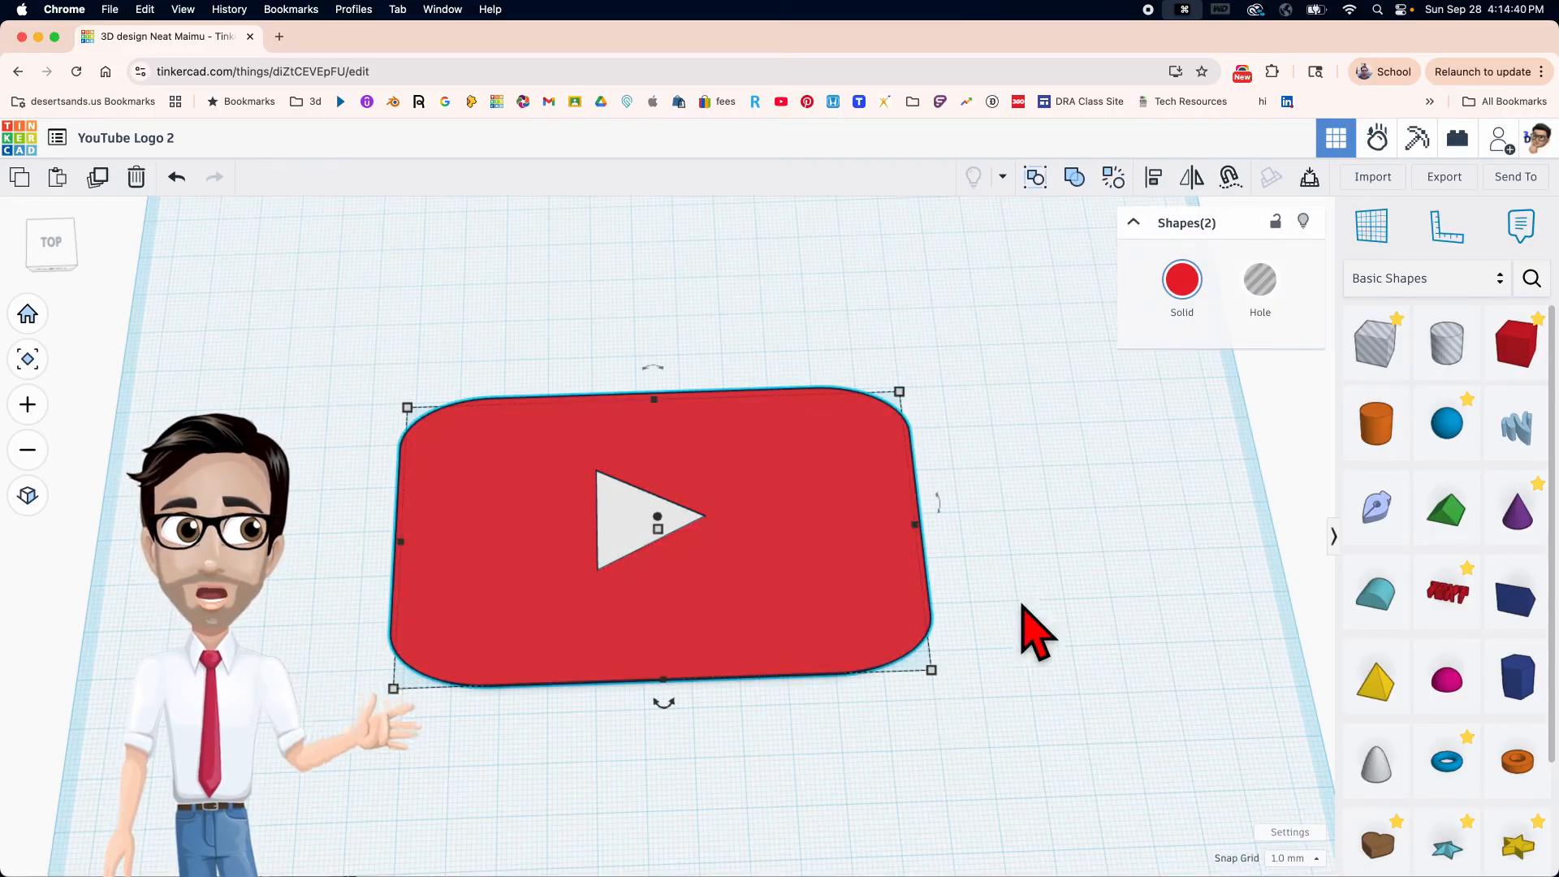
pyautogui.click(1159, 178)
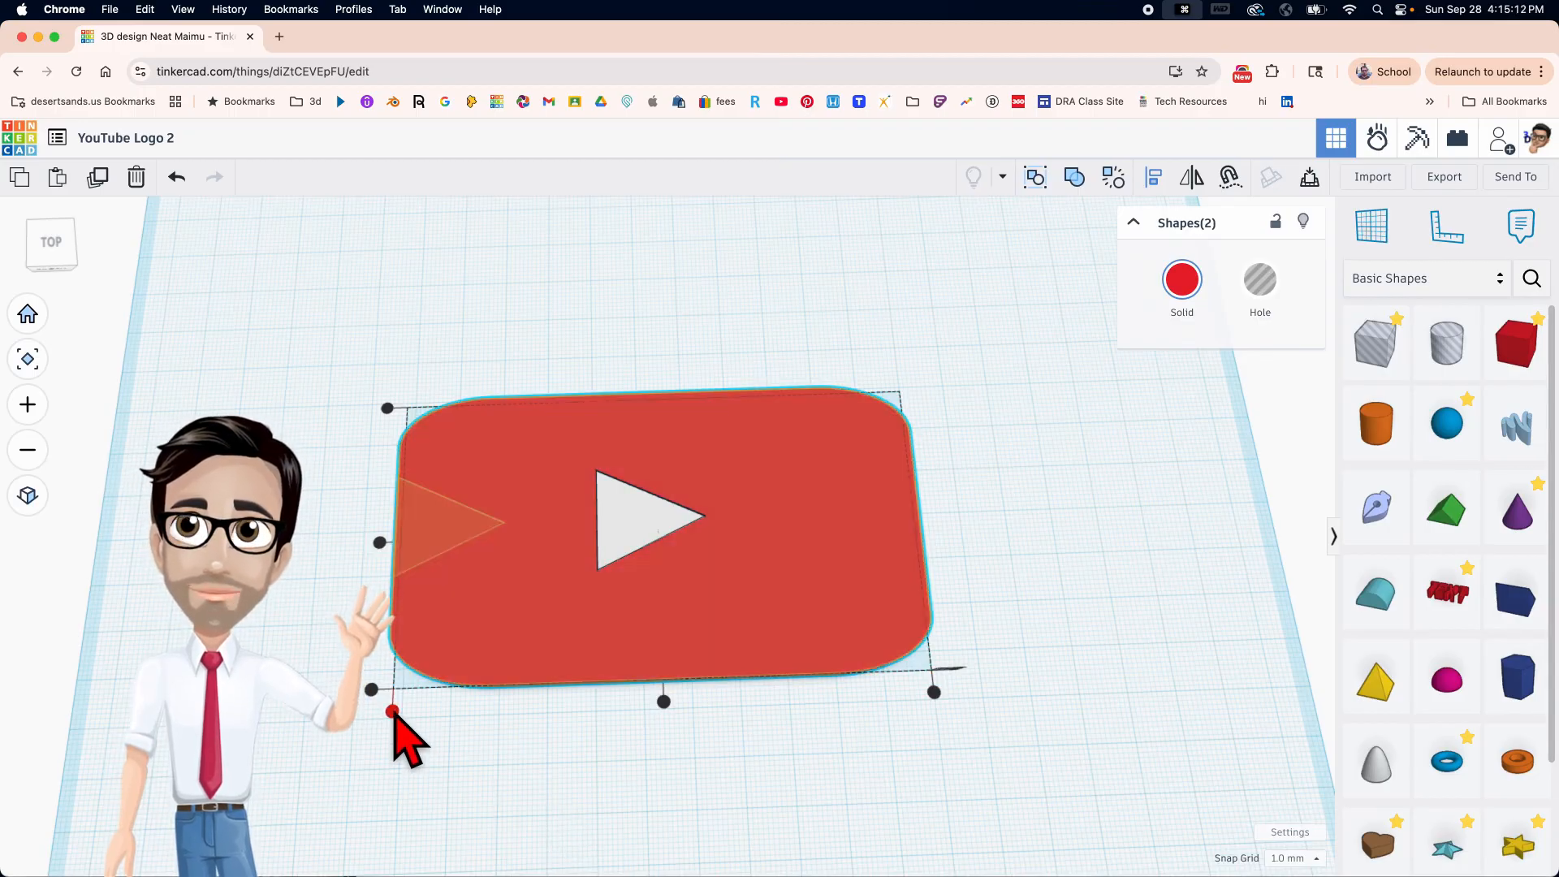
pyautogui.moveTo(349, 759); pyautogui.dragTo(644, 522, button='right')
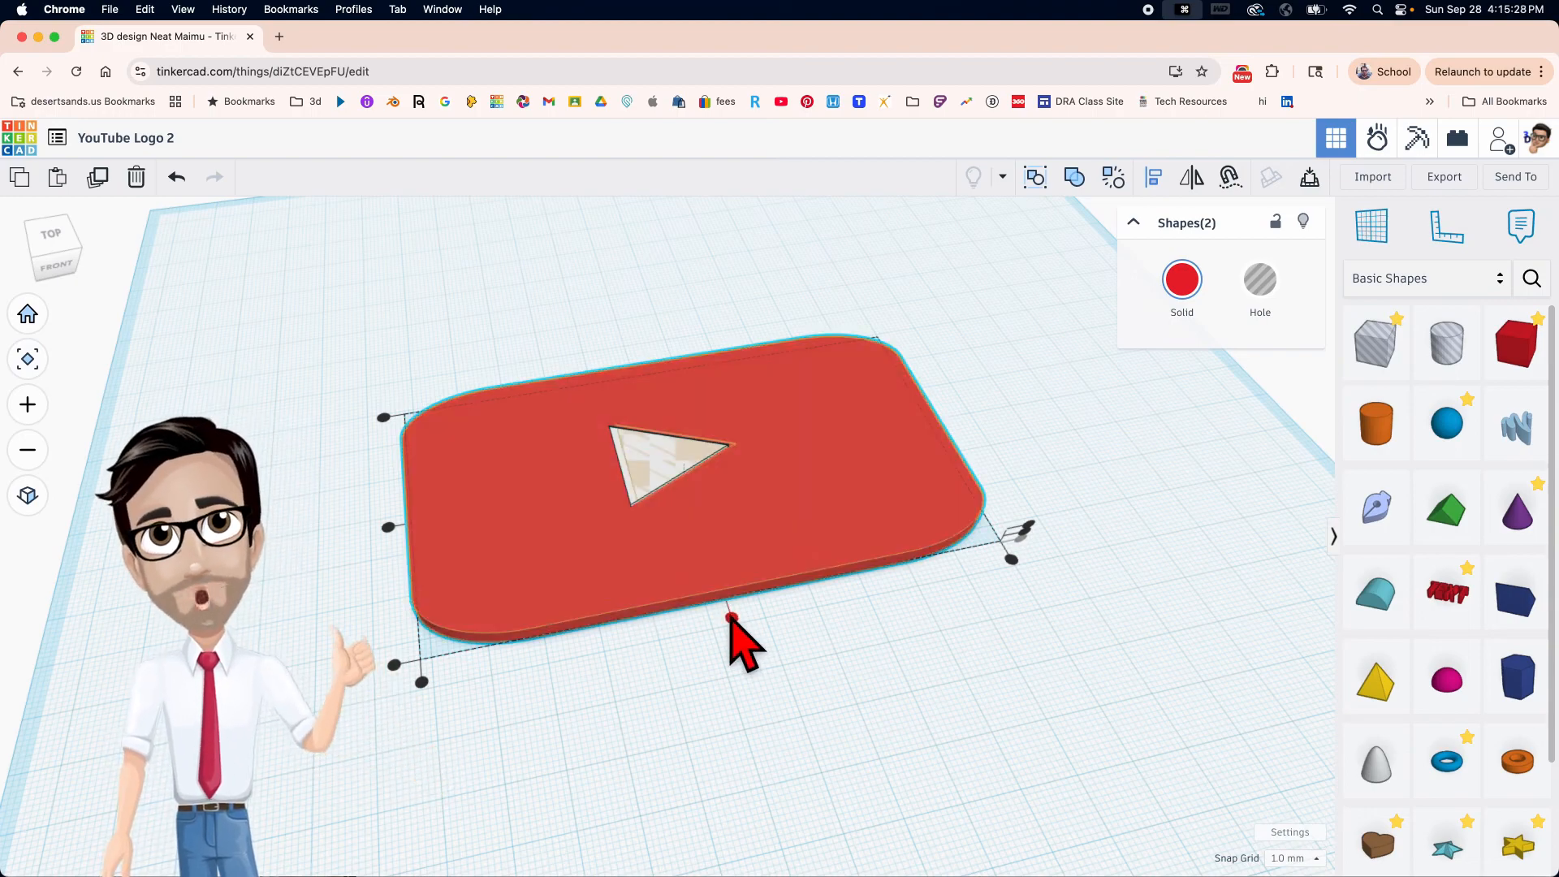
pyautogui.moveTo(801, 628); pyautogui.dragTo(769, 681, button='right')
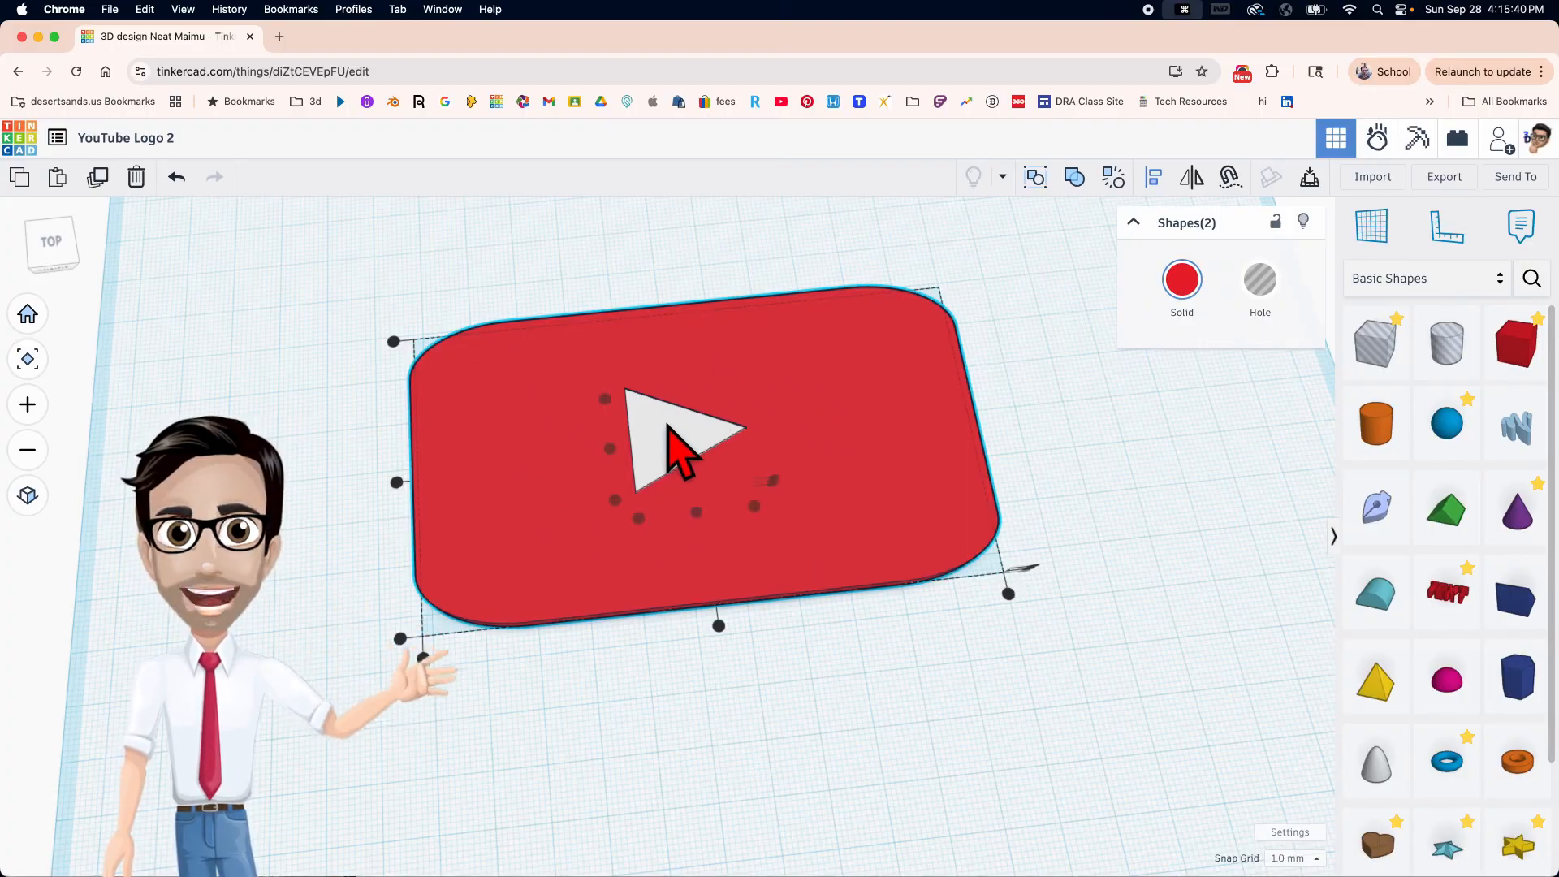
pyautogui.click(718, 626)
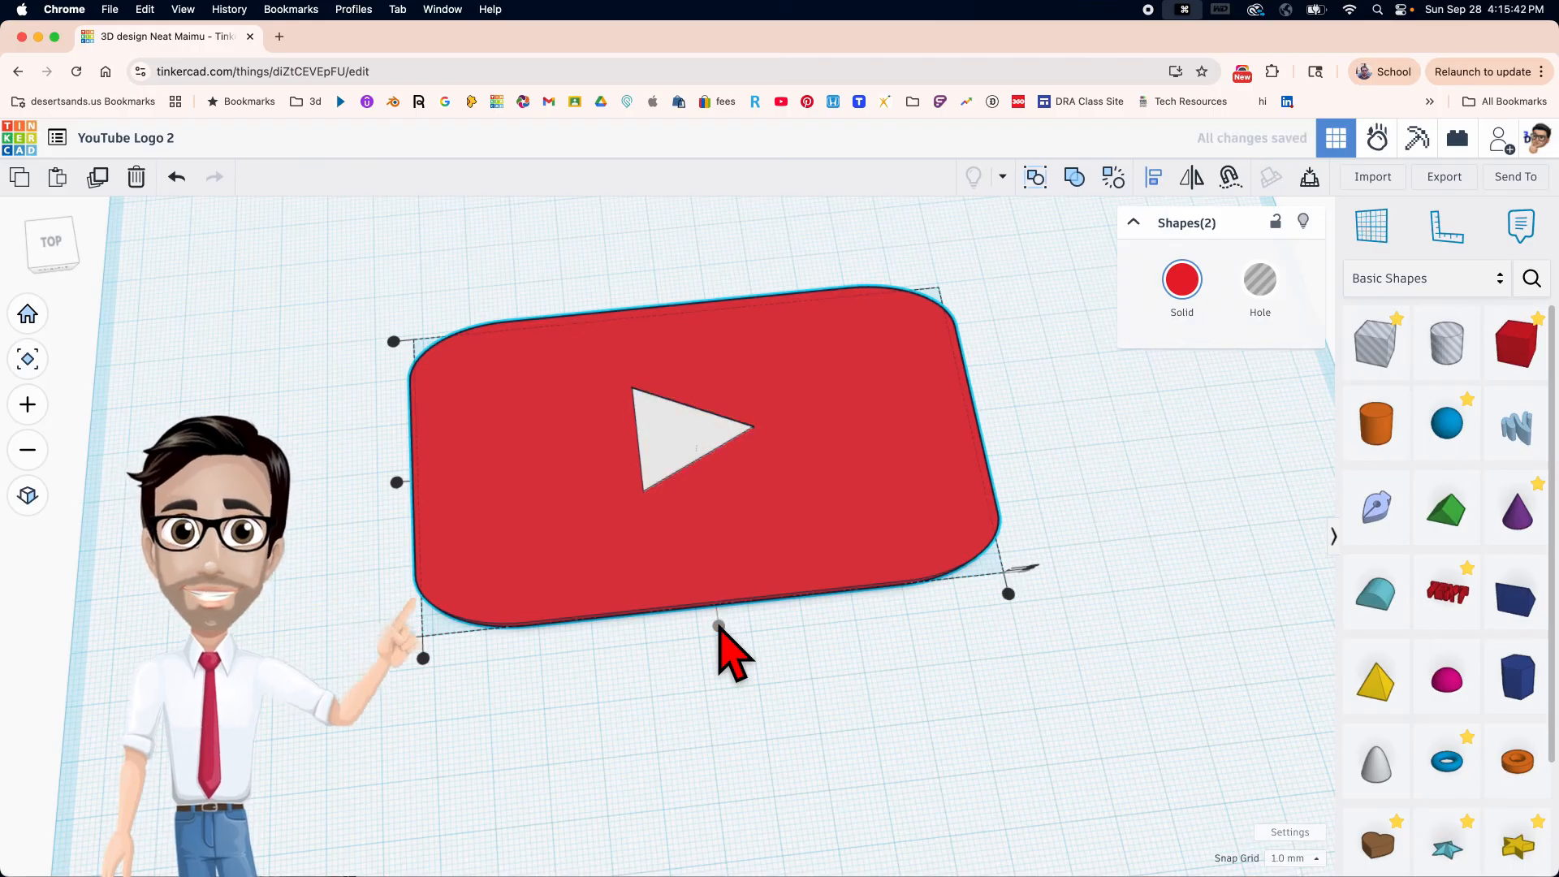